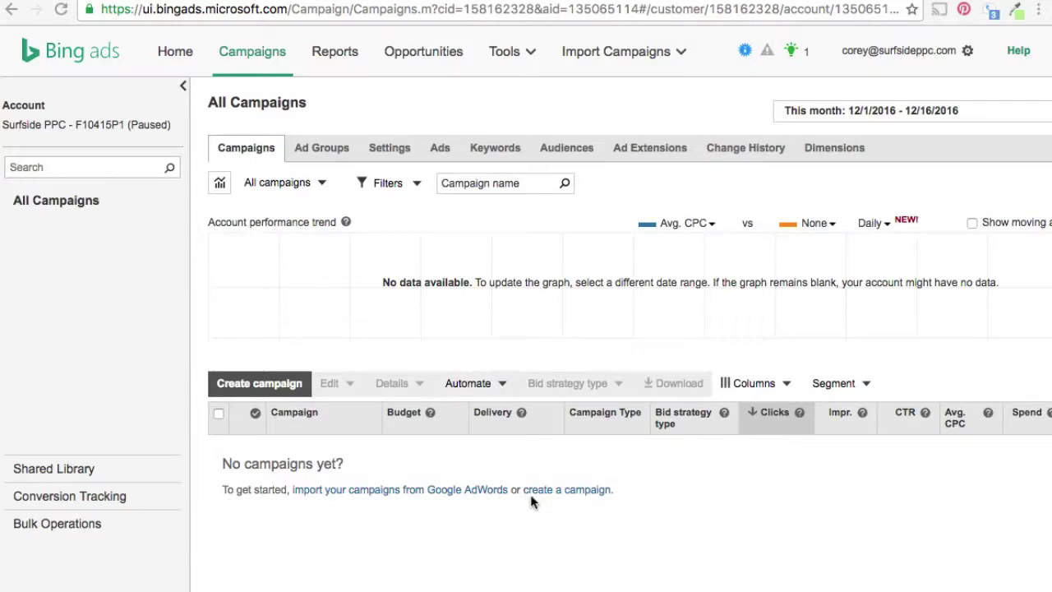
Step: Start a new campaign with 'Visits to my website' as its goal
{"action": "left_click", "coordinate": [577, 492]}
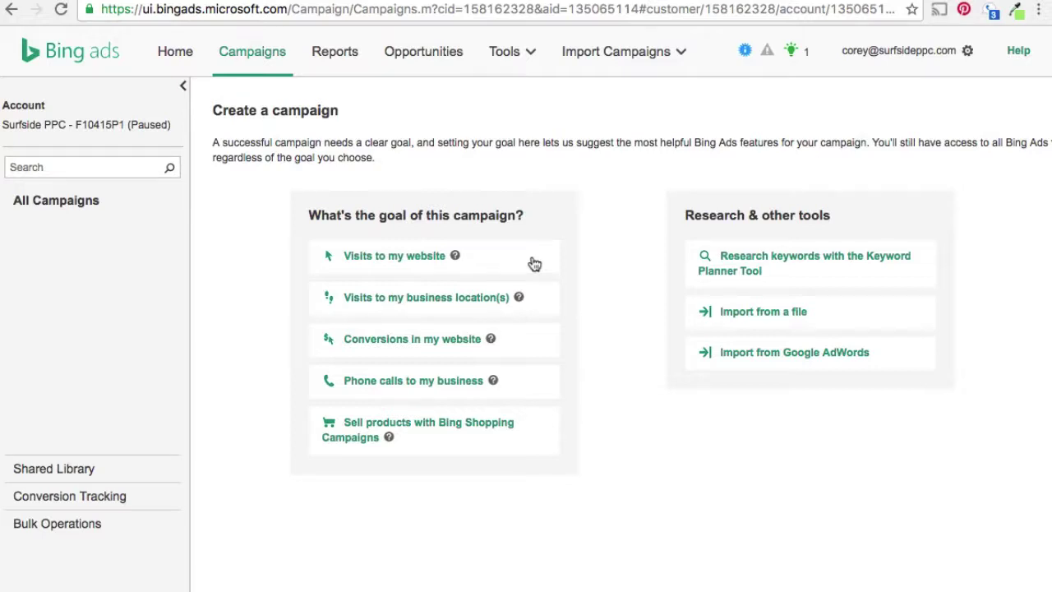
{"action": "left_click", "coordinate": [387, 256]}
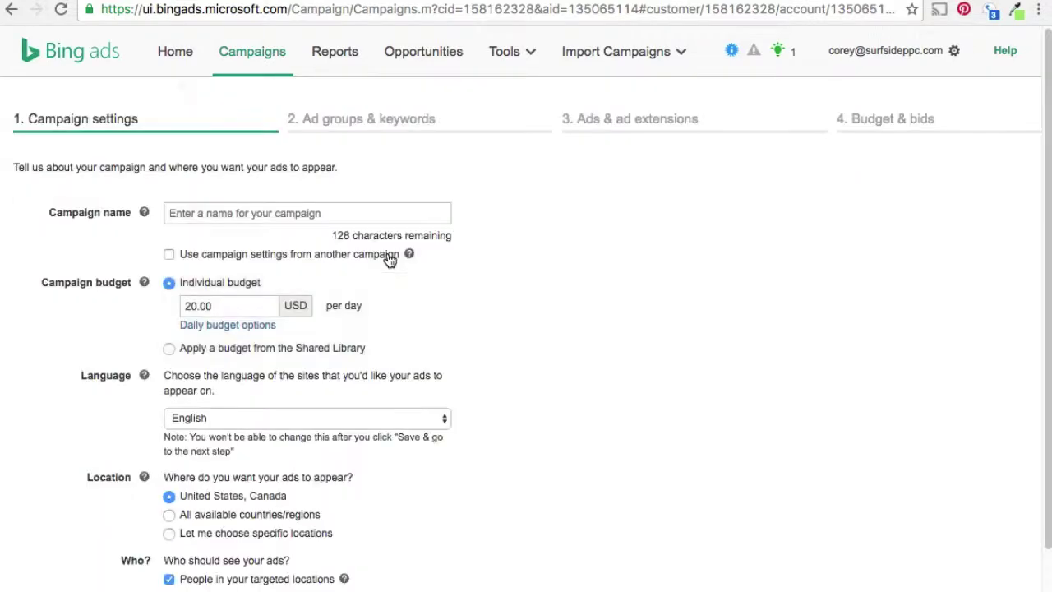
Step: Name the campaign 'PPC Marketing Management' and choose to target specific locations
{"action": "left_click", "coordinate": [266, 215]}
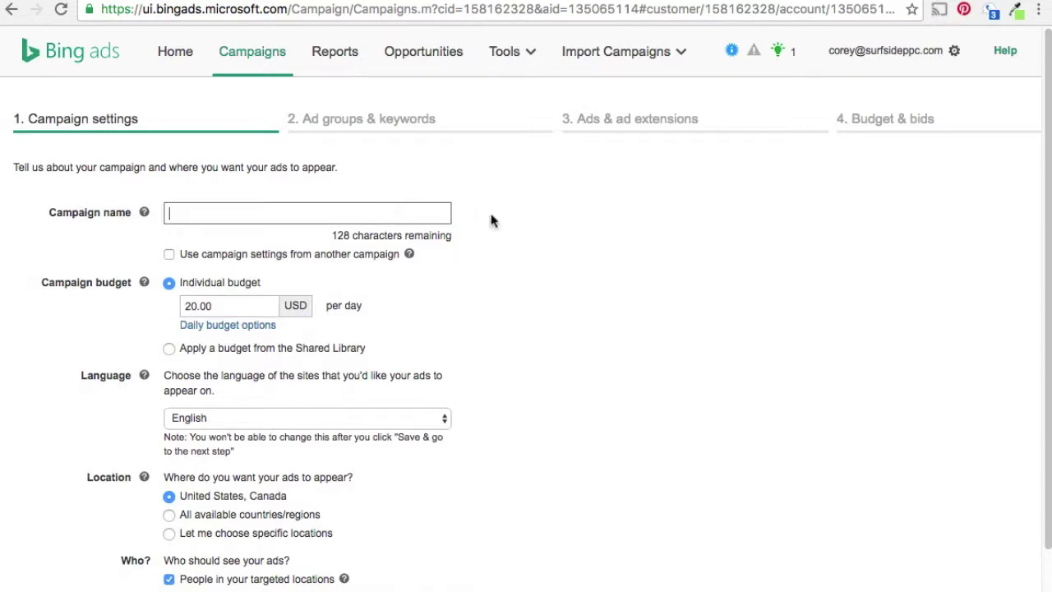
{"action": "type", "text": "PPC Marketin"}
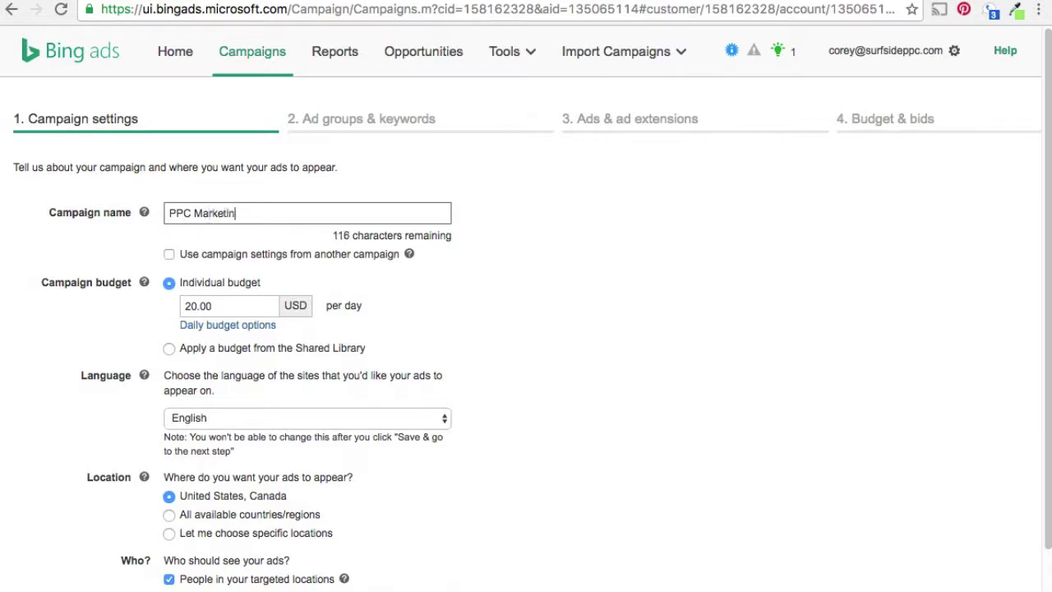
{"action": "type", "text": "g Management"}
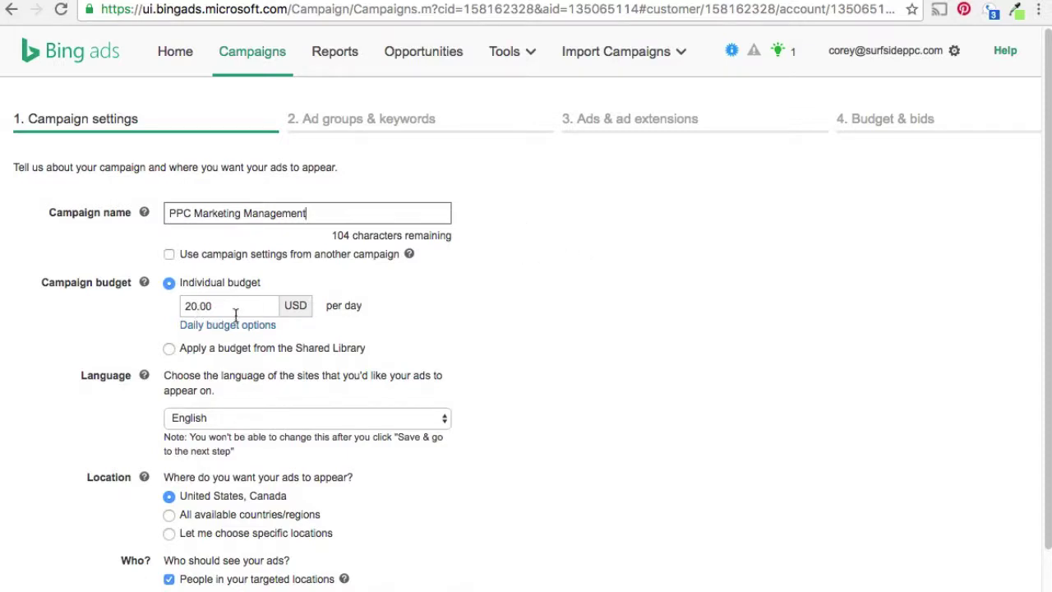
{"action": "scroll", "coordinate": [463, 305], "scroll_direction": "down", "scroll_amount": 2}
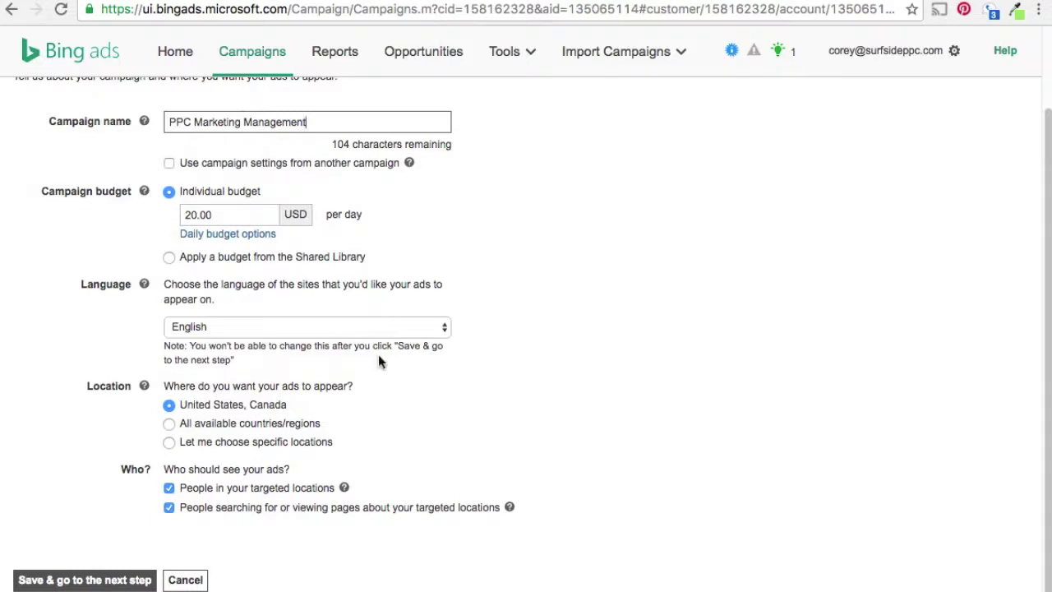
{"action": "left_click", "coordinate": [168, 443]}
Step: Search 'united states' and add United States (country/region) as the target location
{"action": "left_click", "coordinate": [182, 477]}
{"action": "type", "text": "united states"}
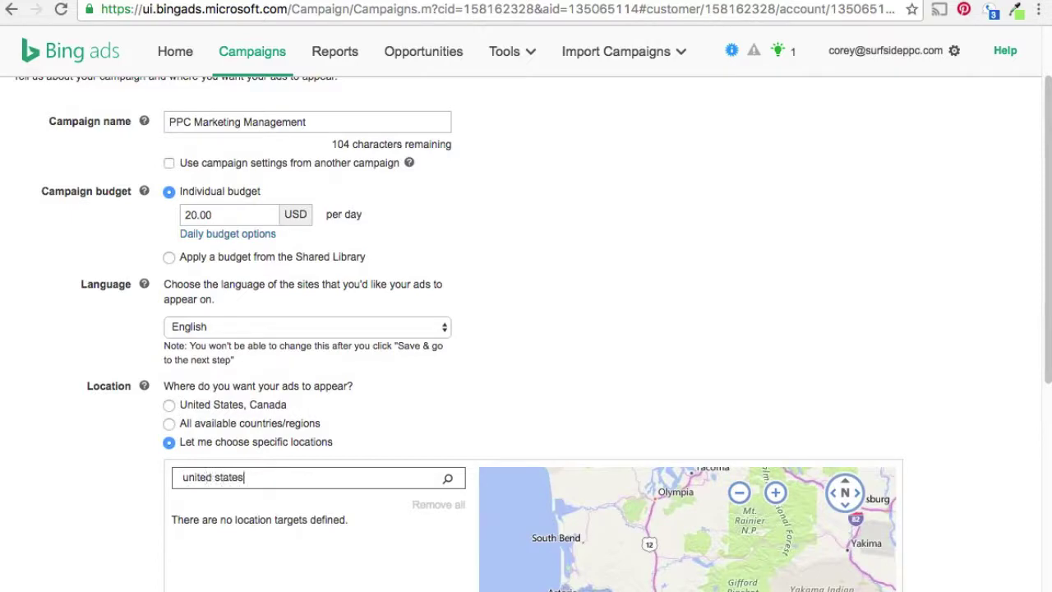
{"action": "scroll", "coordinate": [549, 353], "scroll_direction": "down", "scroll_amount": 3}
{"action": "scroll", "coordinate": [551, 317], "scroll_direction": "down", "scroll_amount": 2}
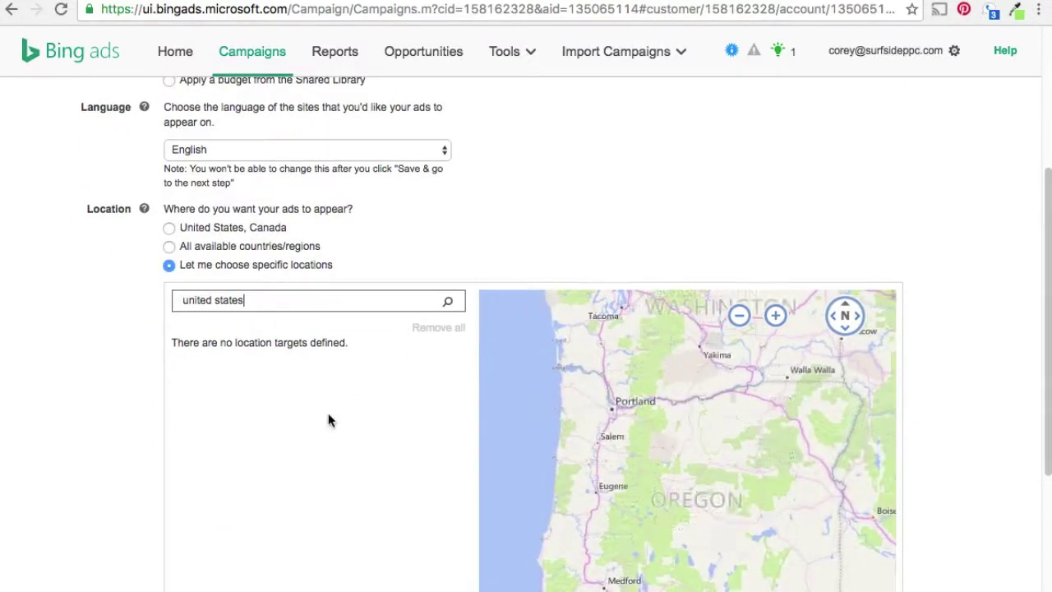
{"action": "scroll", "coordinate": [330, 411], "scroll_direction": "down", "scroll_amount": 2}
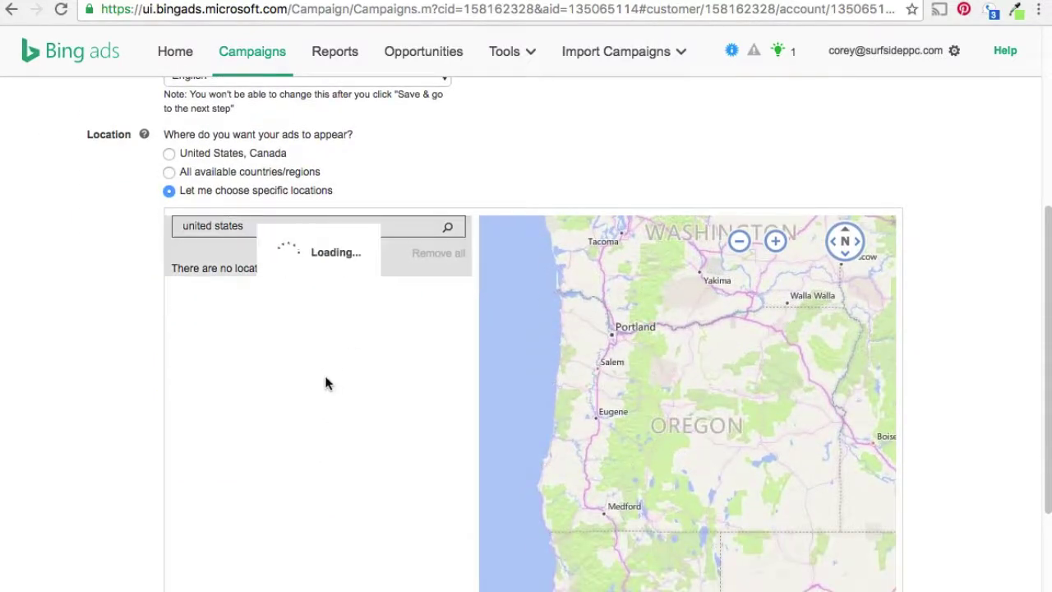
{"action": "left_click", "coordinate": [405, 249]}
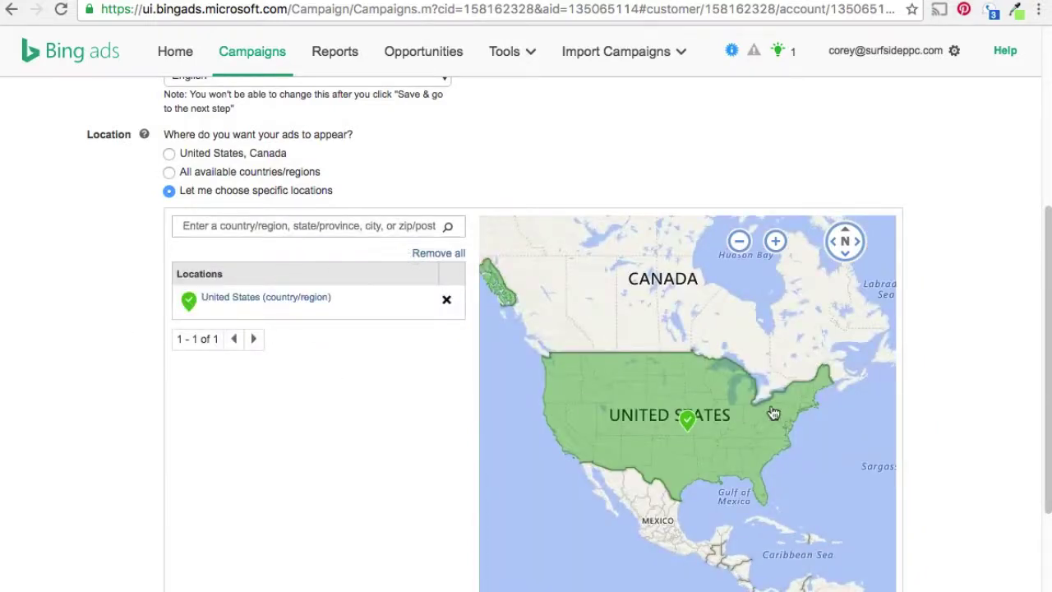
{"action": "scroll", "coordinate": [128, 308], "scroll_direction": "down", "scroll_amount": 5}
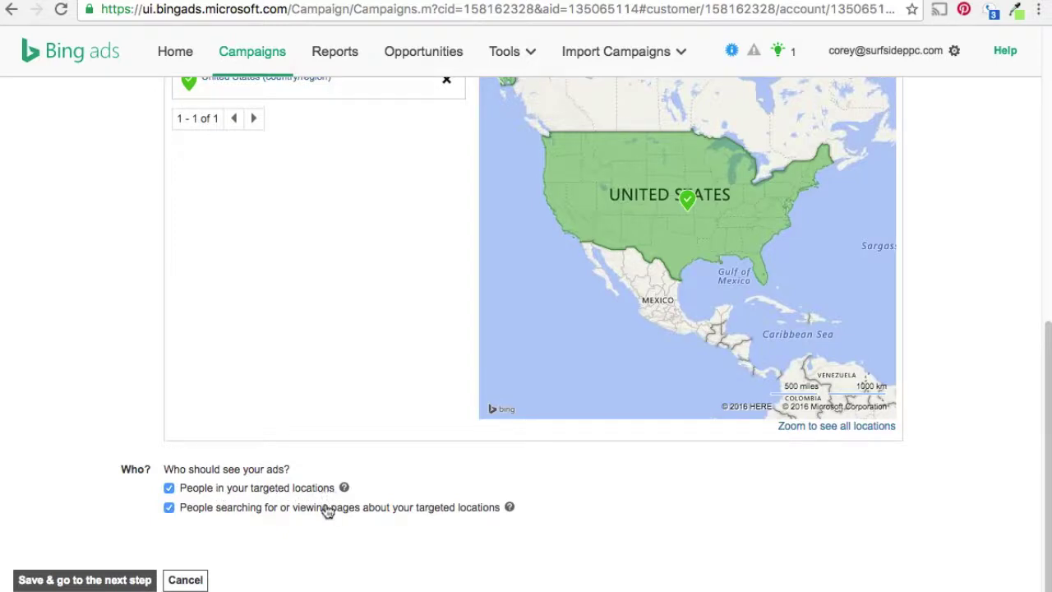
Step: Exclude people searching about the targeted locations and save the campaign settings
{"action": "left_click", "coordinate": [169, 508]}
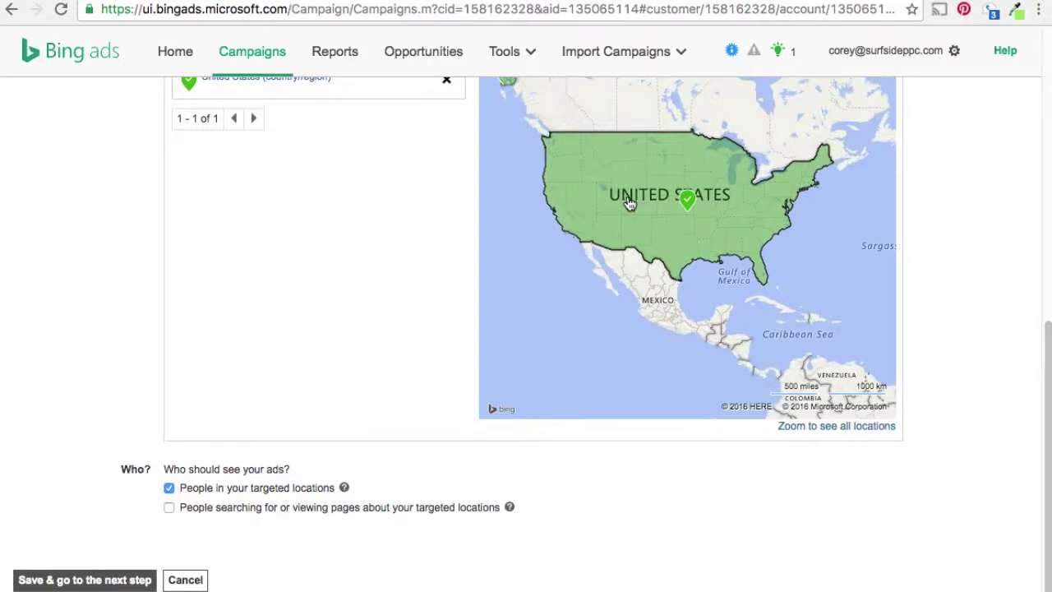
{"action": "left_click_drag", "start_coordinate": [218, 516], "coordinate": [396, 513]}
{"action": "left_click", "coordinate": [433, 549]}
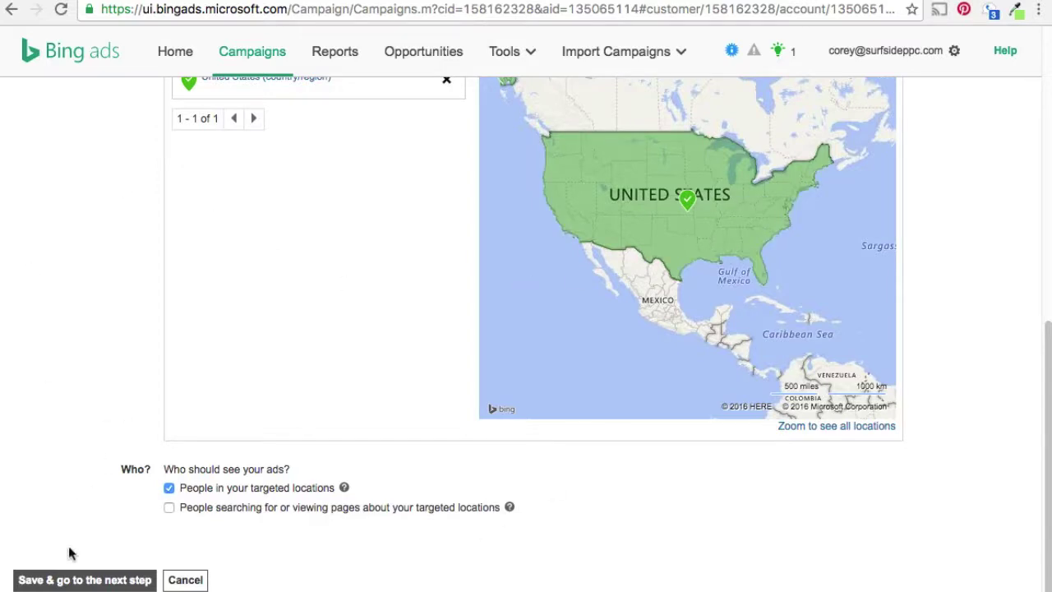
{"action": "left_click", "coordinate": [67, 580]}
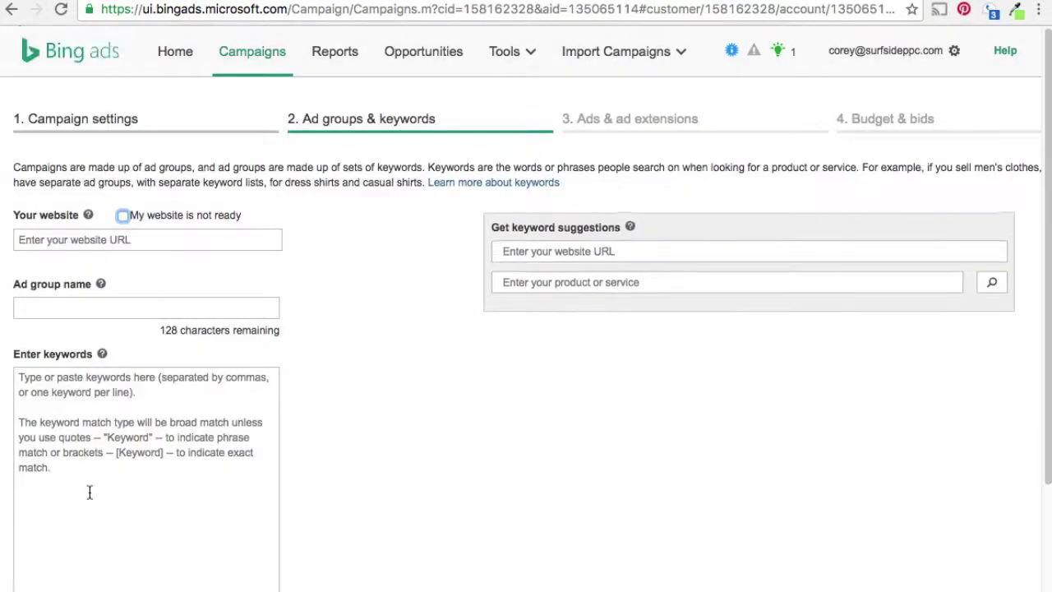
{"action": "left_click", "coordinate": [115, 240]}
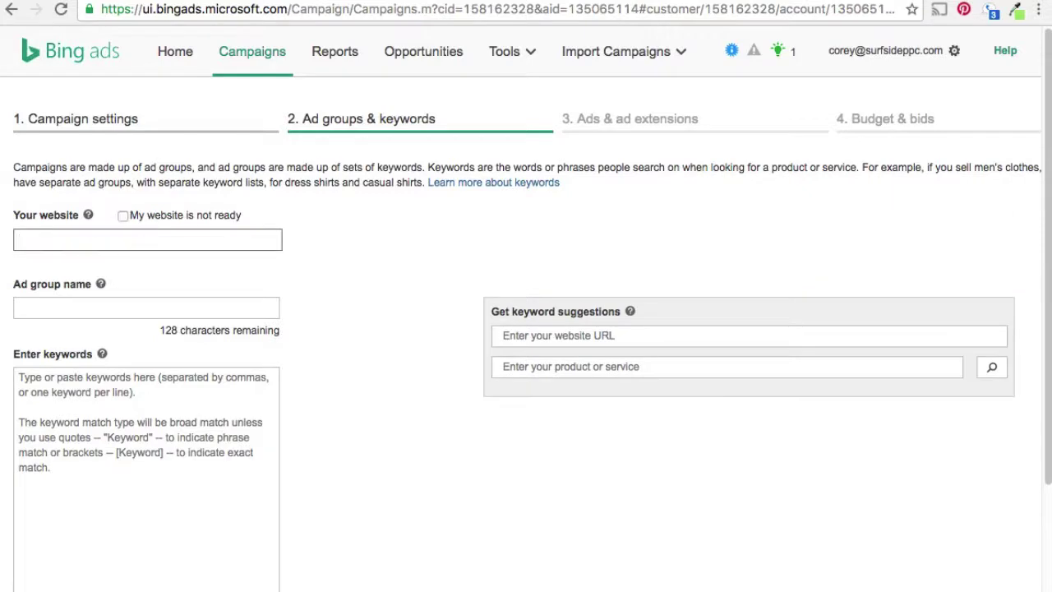
{"action": "type", "text": "http://www.surfsideppc.com/contact/"}
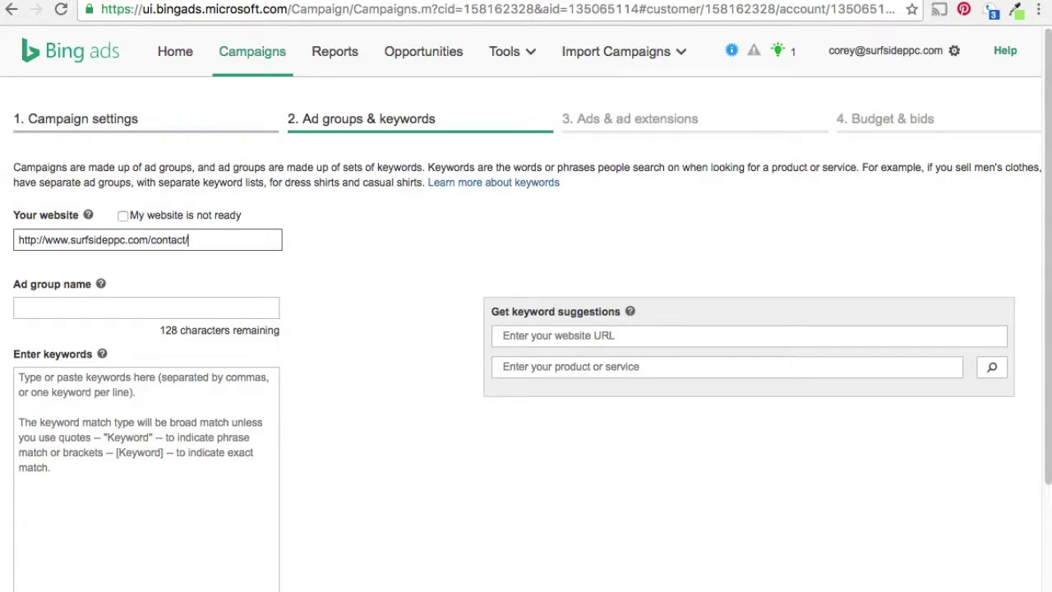
{"action": "key", "text": "Tab"}
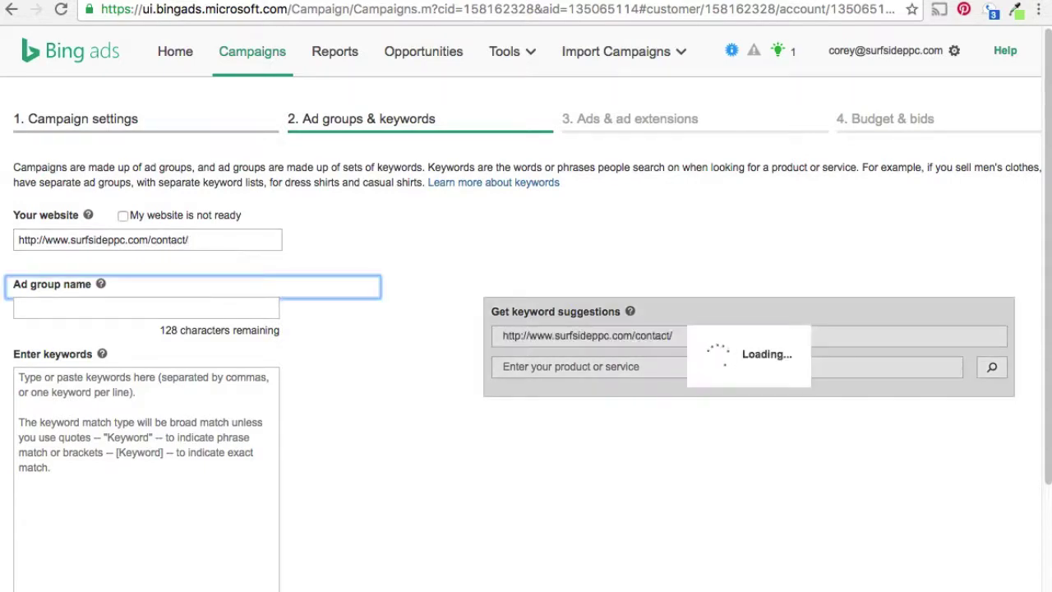
Step: Name the first ad group 'PPC Marketing Management'
{"action": "left_click", "coordinate": [130, 305]}
{"action": "type", "text": "PPC Marketing Management"}
{"action": "key", "text": "Tab"}
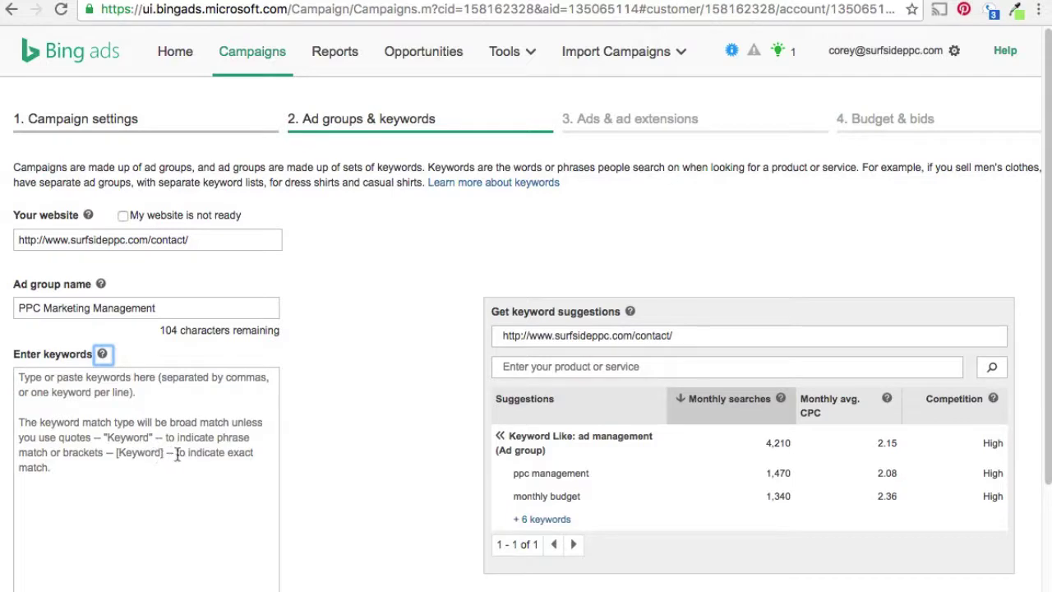
Step: Enter modified broad keywords +ppc +marketing +management and +ppc +marketing +management +company
{"action": "scroll", "coordinate": [345, 432], "scroll_direction": "down", "scroll_amount": 1}
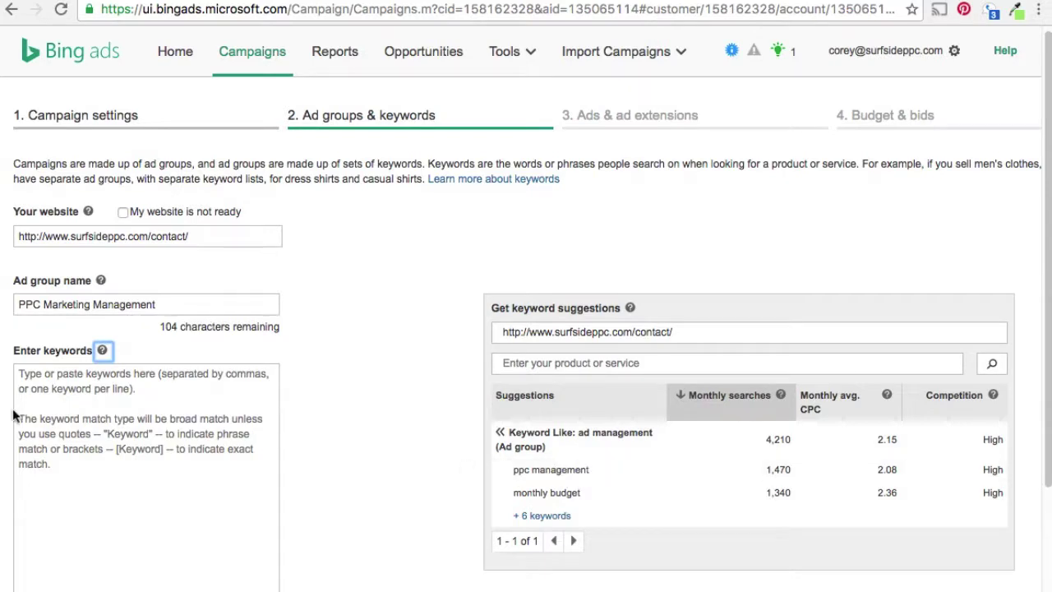
{"action": "left_click", "coordinate": [44, 401]}
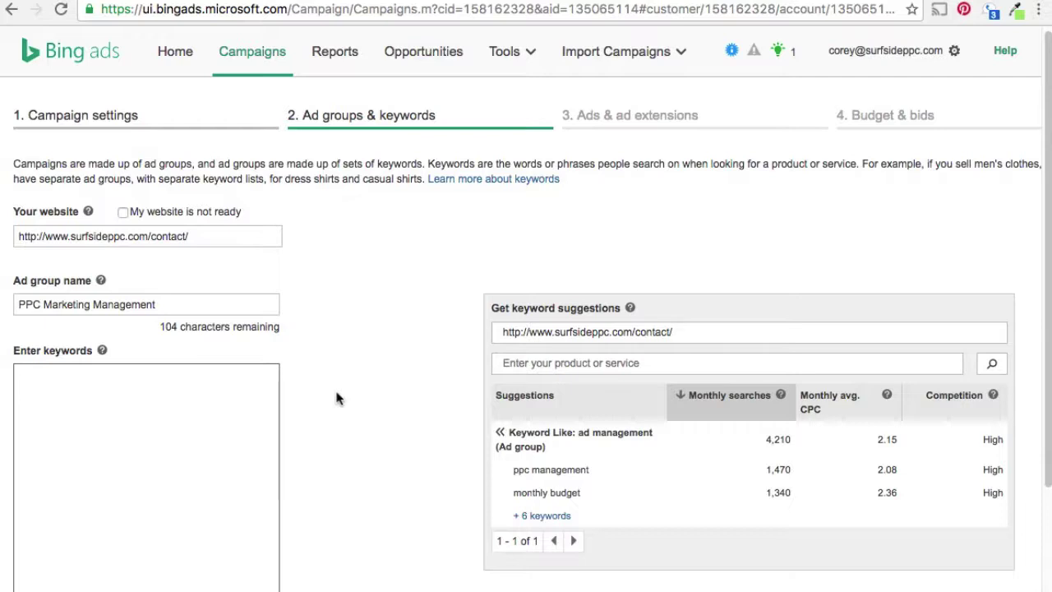
{"action": "type", "text": "+ppc +marketi"}
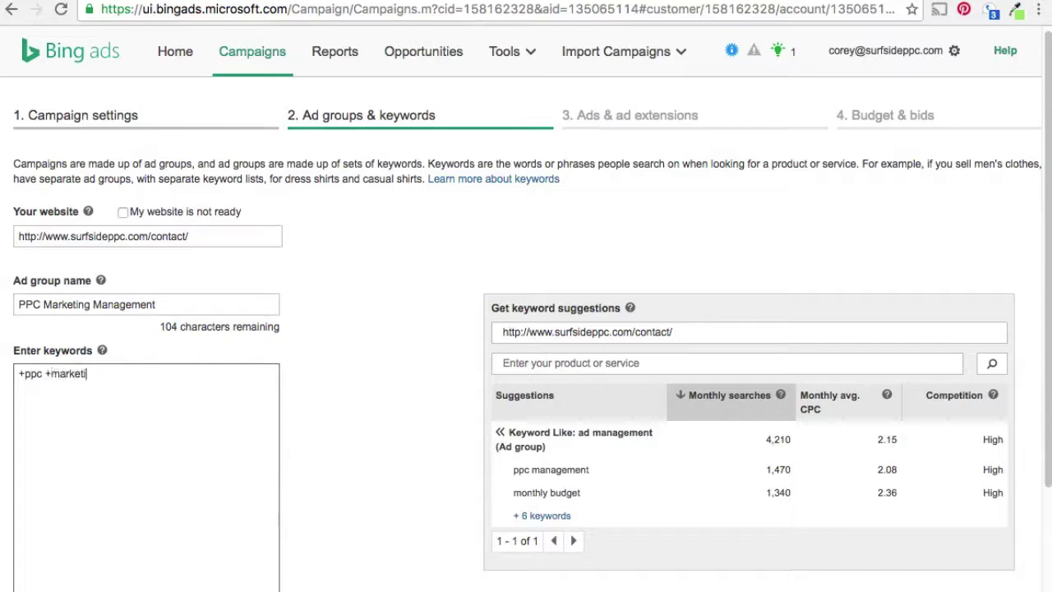
{"action": "type", "text": "ng +management"}
{"action": "left_click", "coordinate": [30, 377]}
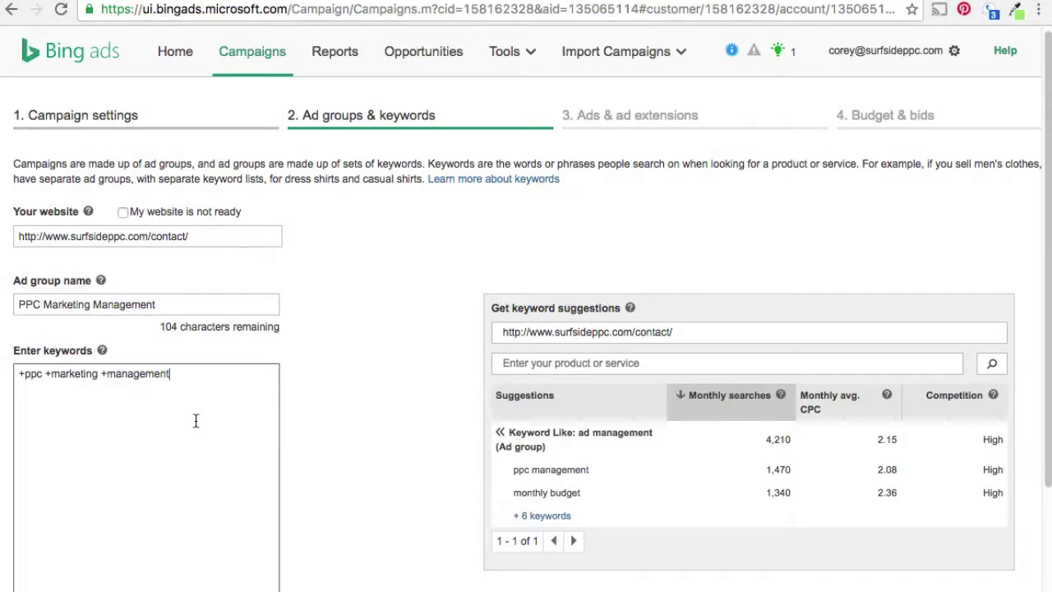
{"action": "left_click_drag", "start_coordinate": [189, 374], "coordinate": [99, 375]}
{"action": "left_click_drag", "start_coordinate": [98, 375], "coordinate": [15, 374]}
{"action": "left_click", "coordinate": [191, 376]}
{"action": "key", "text": "Return"}
{"action": "type", "text": "+ppc +marketing +"}
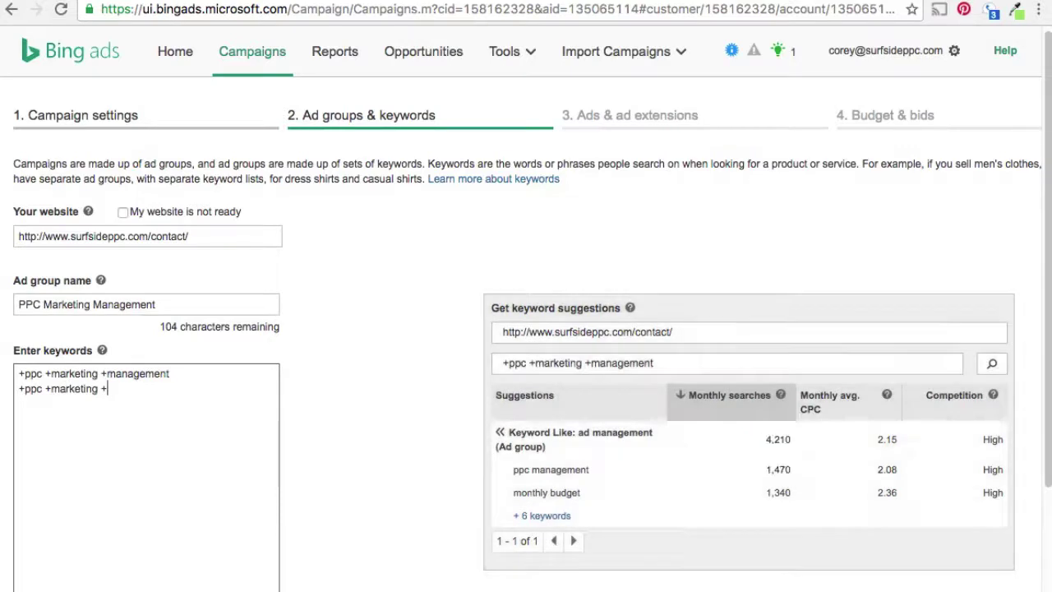
{"action": "type", "text": "management"}
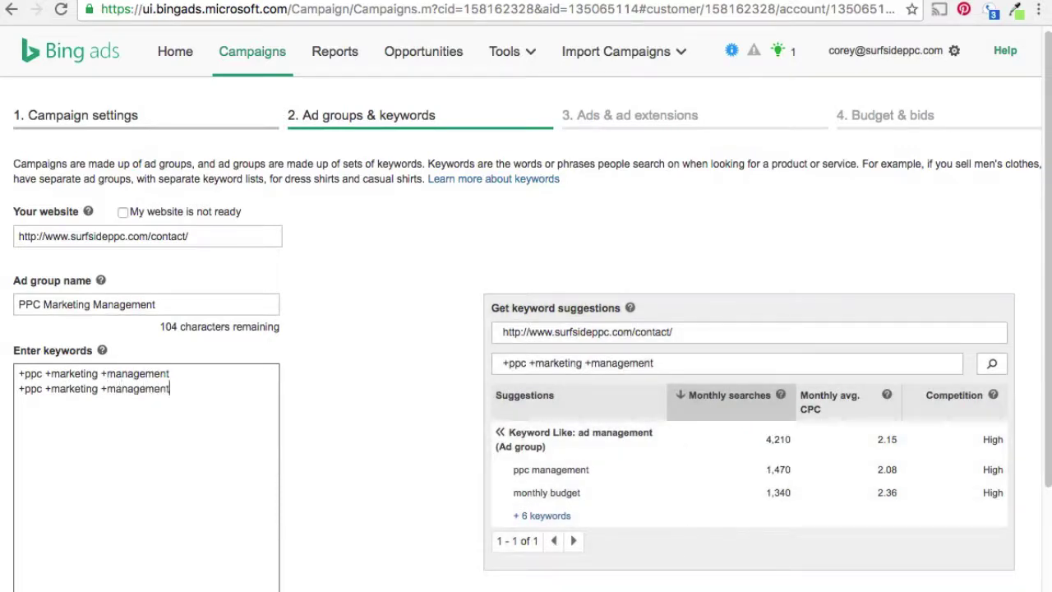
{"action": "type", "text": " +company"}
Step: Add exact-match keywords [ppc marketing management] and [ppc marketing management company]
{"action": "type", "text": "ppc"}
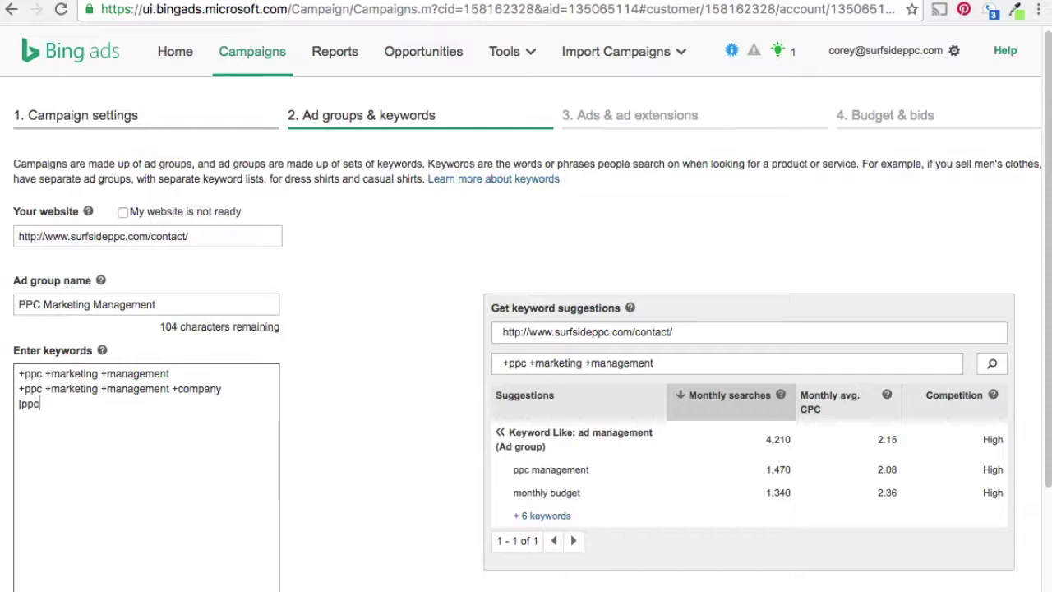
{"action": "type", "text": " marketing management]"}
{"action": "key", "text": "Return"}
{"action": "type", "text": "[ppc marketi"}
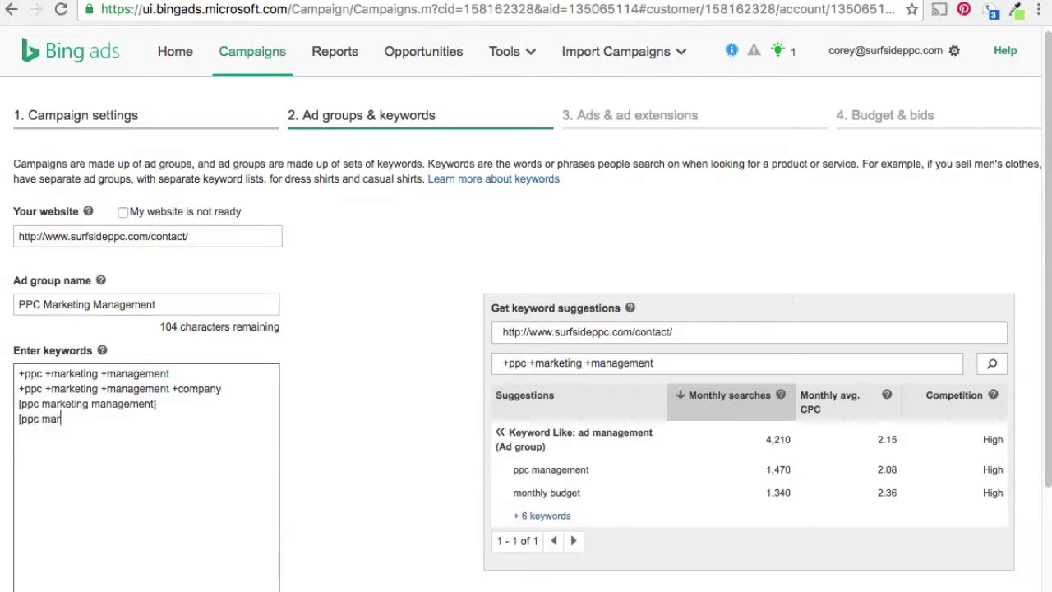
{"action": "type", "text": "ng management "}
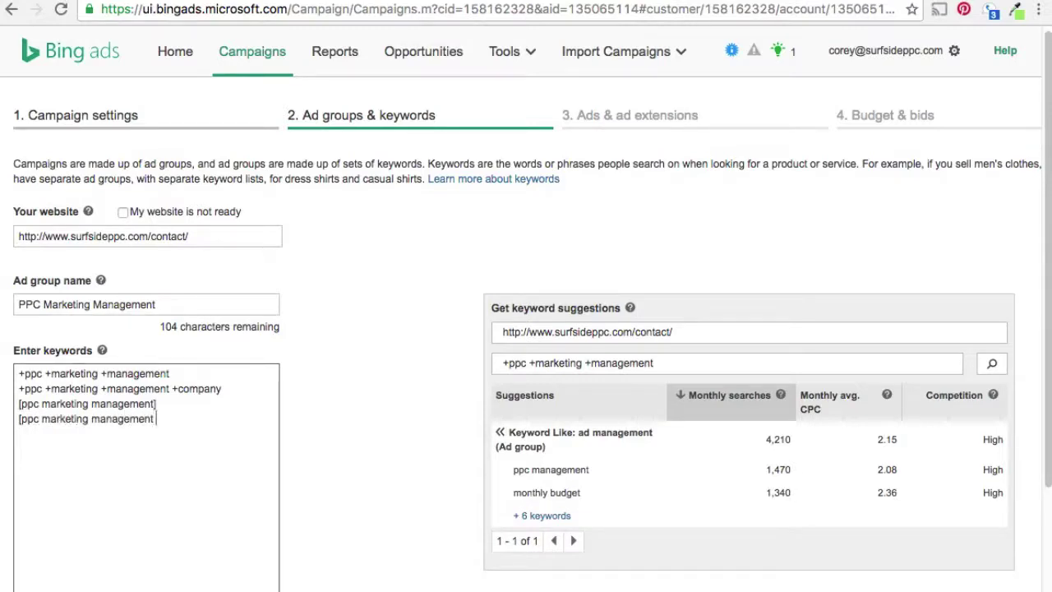
{"action": "type", "text": "company]"}
{"action": "left_click", "coordinate": [243, 388]}
{"action": "left_click_drag", "start_coordinate": [244, 388], "coordinate": [15, 366]}
{"action": "left_click_drag", "start_coordinate": [228, 419], "coordinate": [14, 405]}
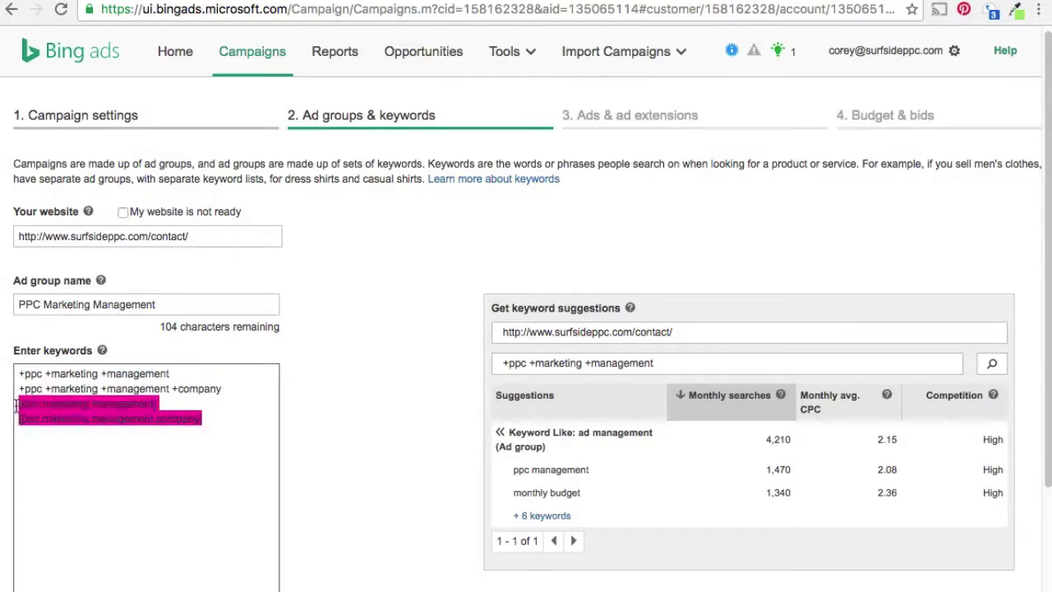
{"action": "left_click", "coordinate": [144, 429]}
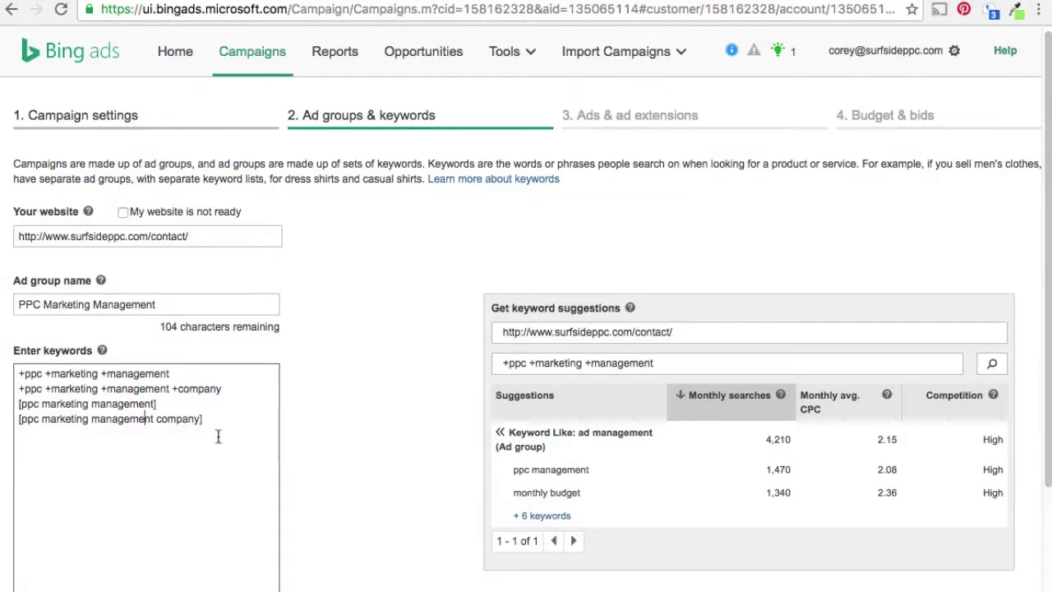
{"action": "scroll", "coordinate": [347, 381], "scroll_direction": "down", "scroll_amount": 4}
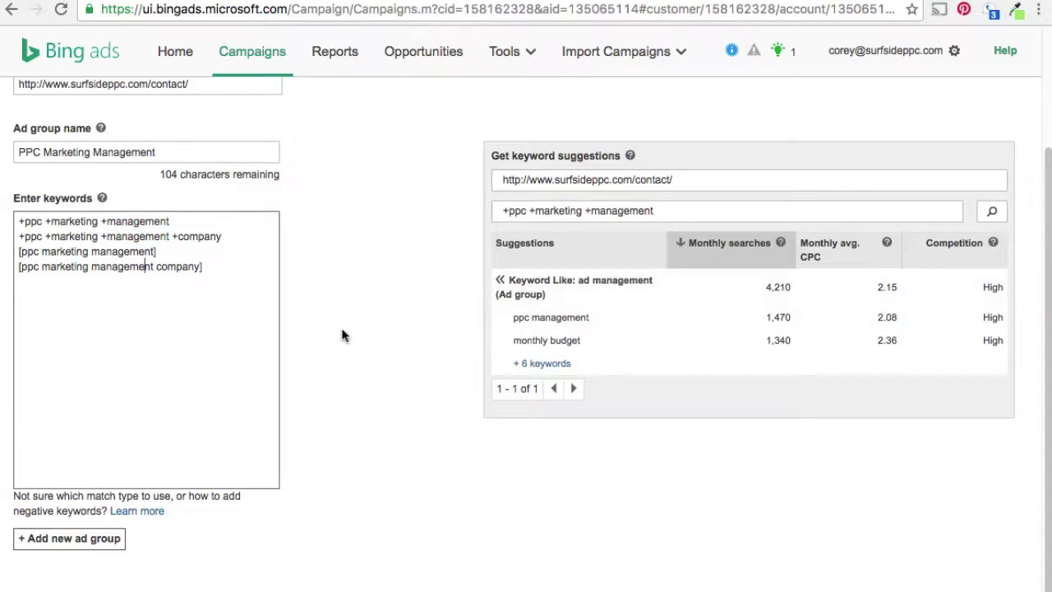
{"action": "scroll", "coordinate": [340, 329], "scroll_direction": "down", "scroll_amount": 1}
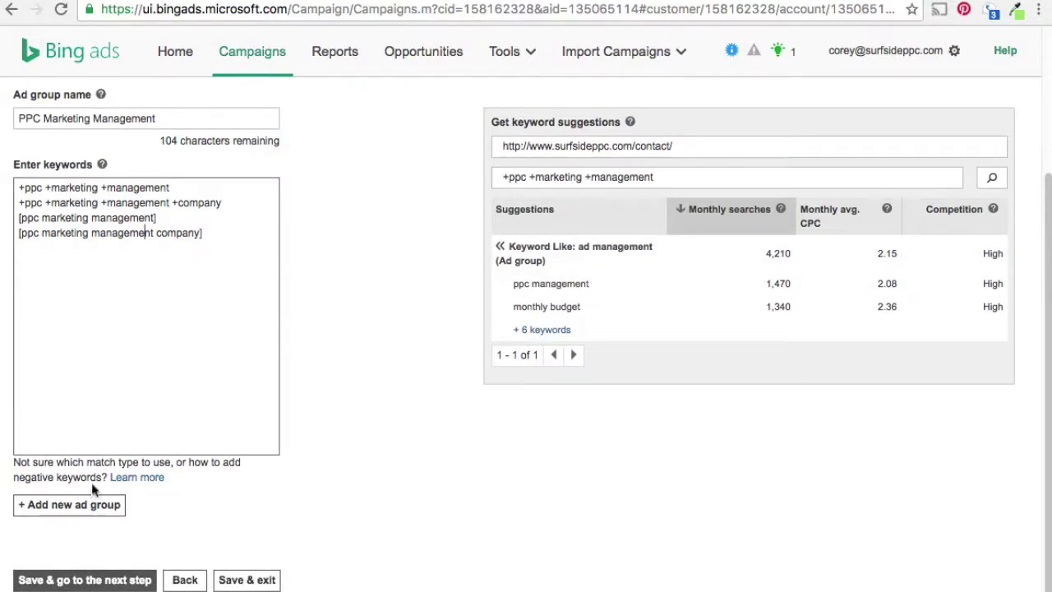
Step: Add a second ad group named 'PPC Advertising Agency'
{"action": "left_click", "coordinate": [108, 507]}
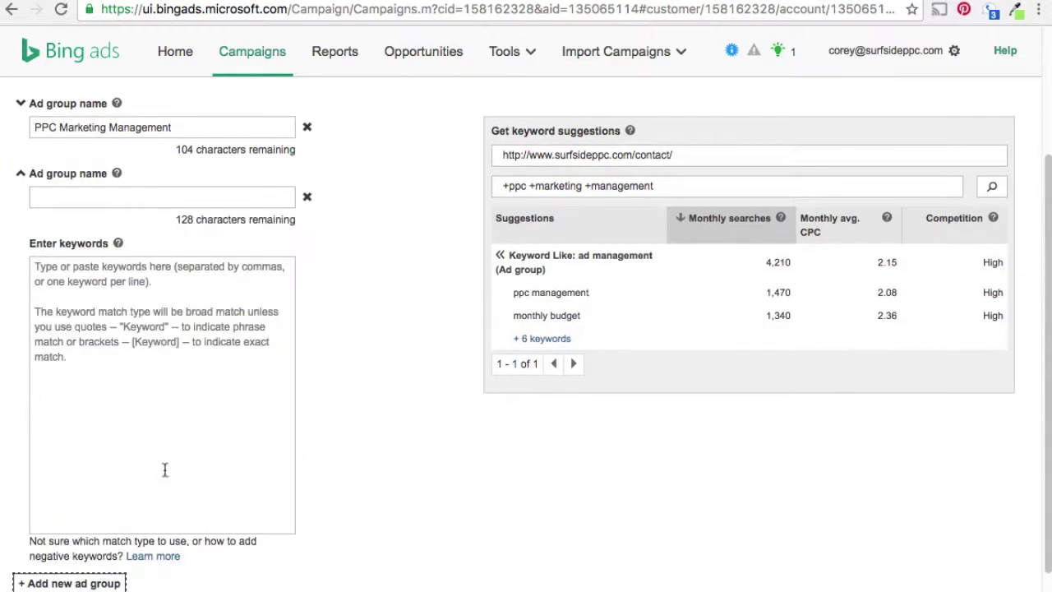
{"action": "scroll", "coordinate": [151, 218], "scroll_direction": "up", "scroll_amount": 3}
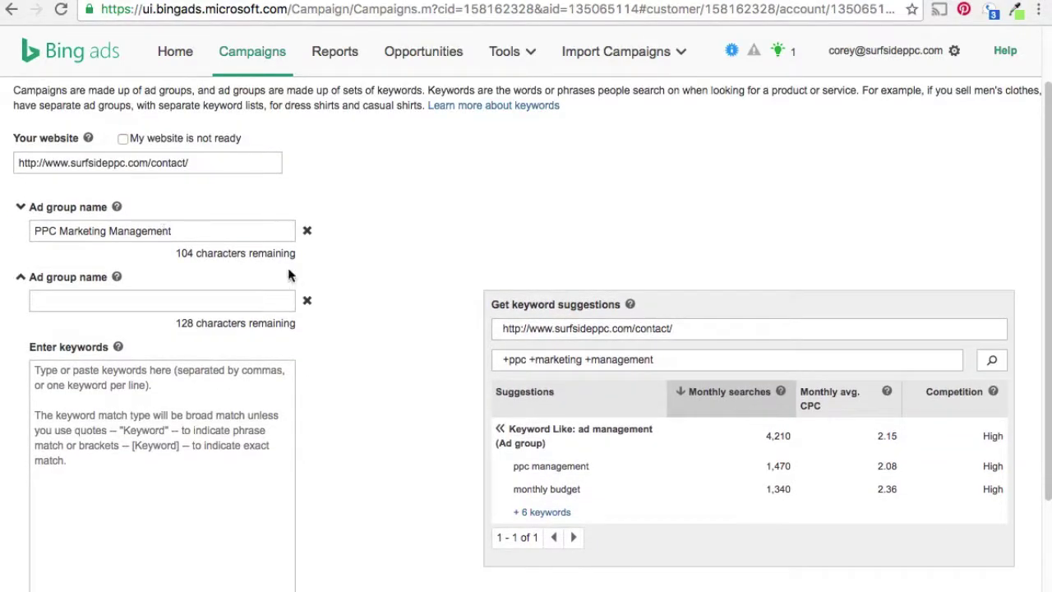
{"action": "scroll", "coordinate": [140, 259], "scroll_direction": "down", "scroll_amount": 4}
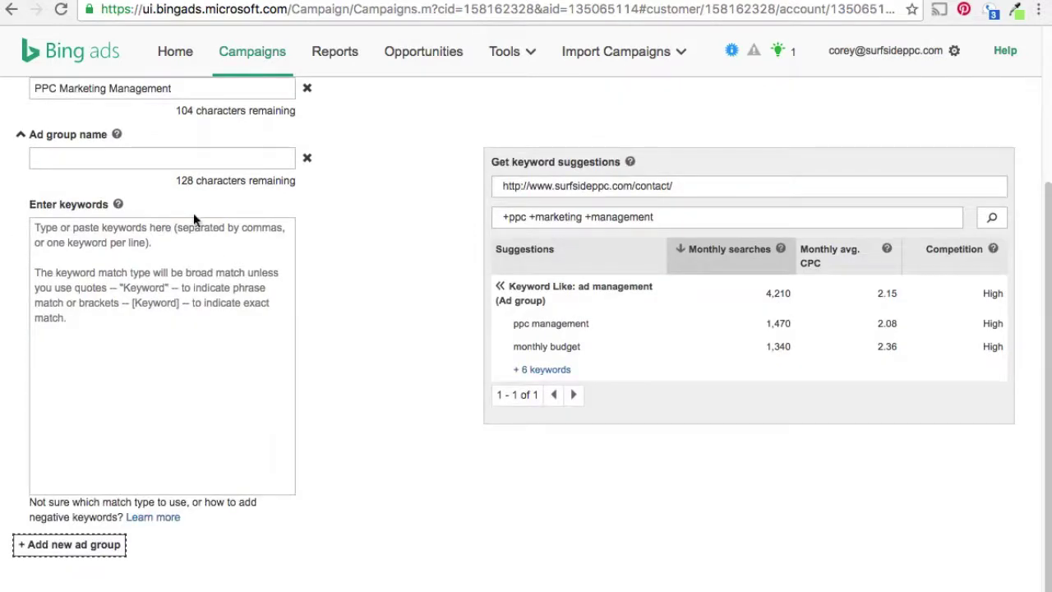
{"action": "left_click", "coordinate": [196, 154]}
{"action": "type", "text": "PPC "}
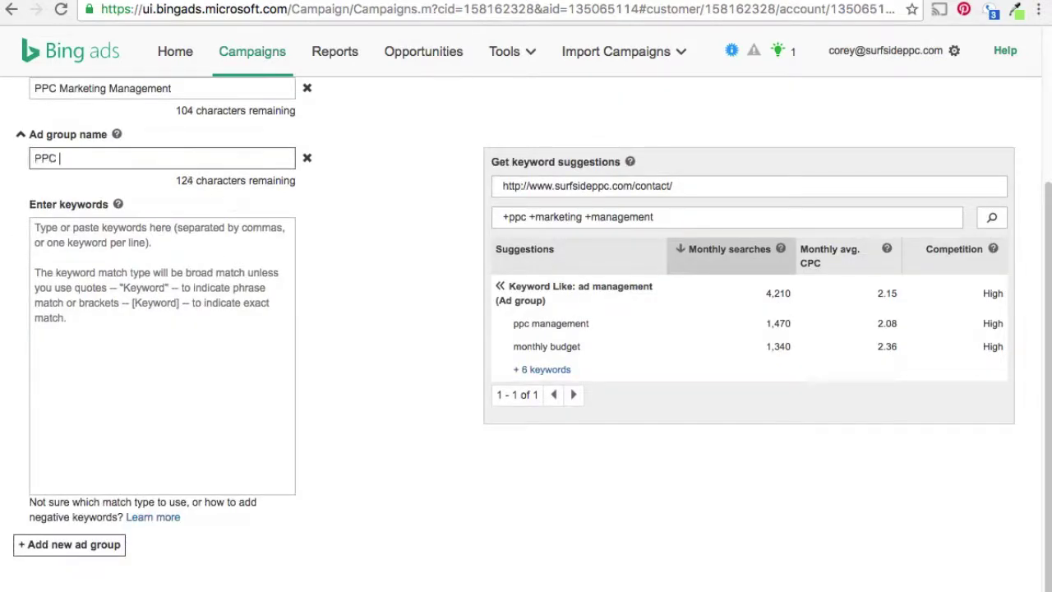
{"action": "type", "text": "Advertising Agency"}
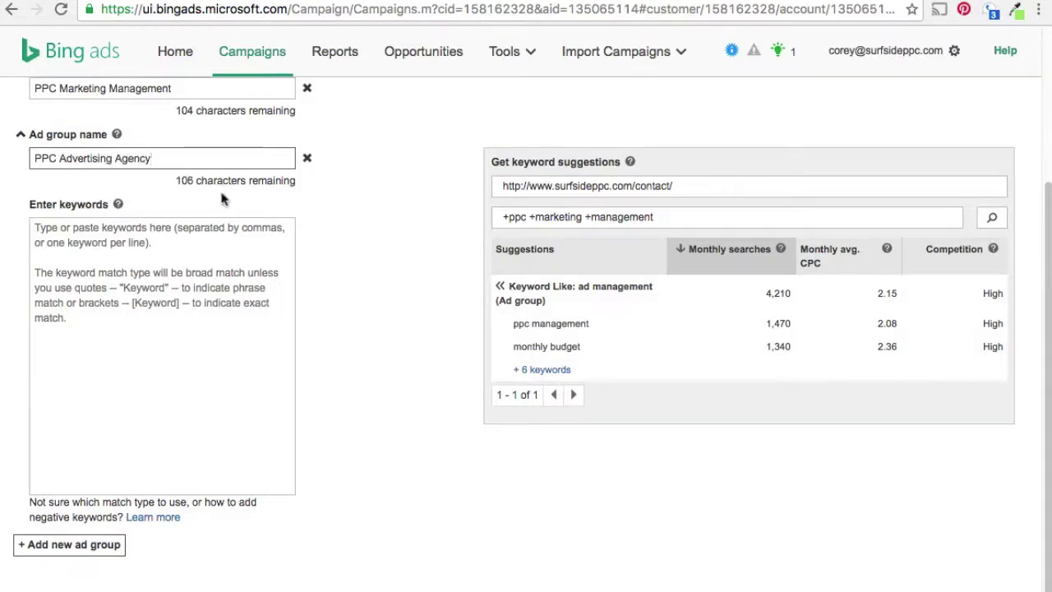
Step: Enter modified broad keywords +ppc +advertising +agency and +best +ppc +advertising +agency
{"action": "left_click", "coordinate": [47, 232]}
{"action": "type", "text": "+ppc adve"}
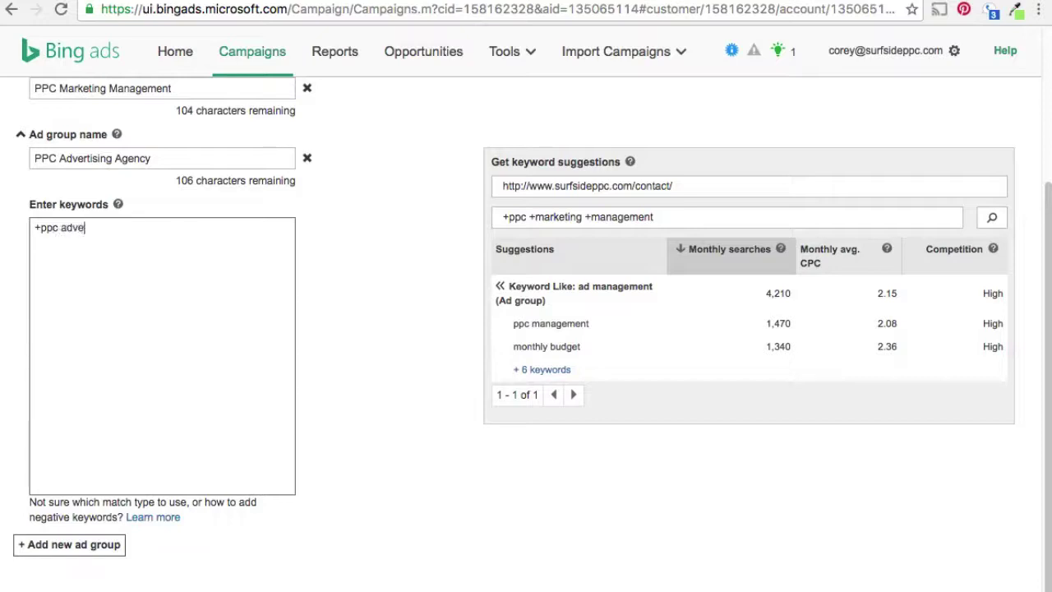
{"action": "type", "text": "rtis"}
{"action": "key", "text": "BackSpace"}
{"action": "type", "text": "ising agency"}
{"action": "left_click", "coordinate": [61, 227]}
{"action": "type", "text": "+ppc +advertising "}
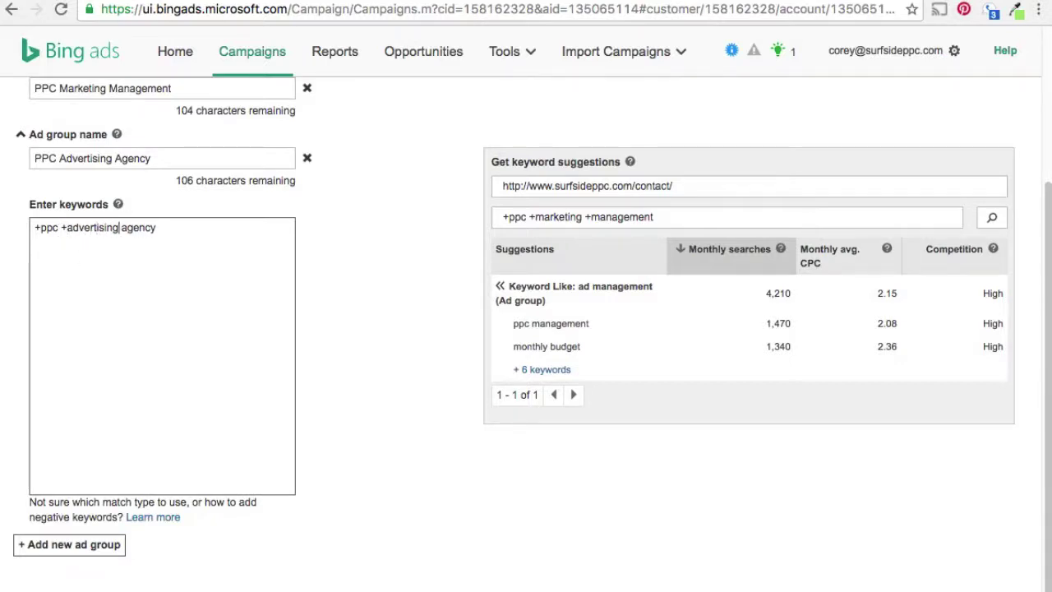
{"action": "type", "text": "+agency "}
{"action": "type", "text": "+ppc "}
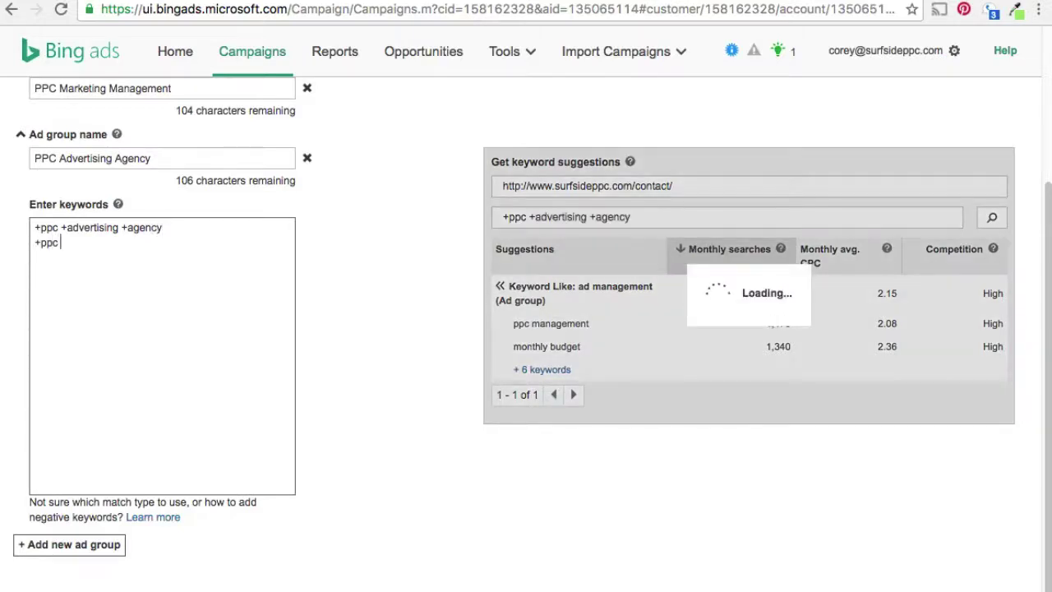
{"action": "type", "text": "+advertisi"}
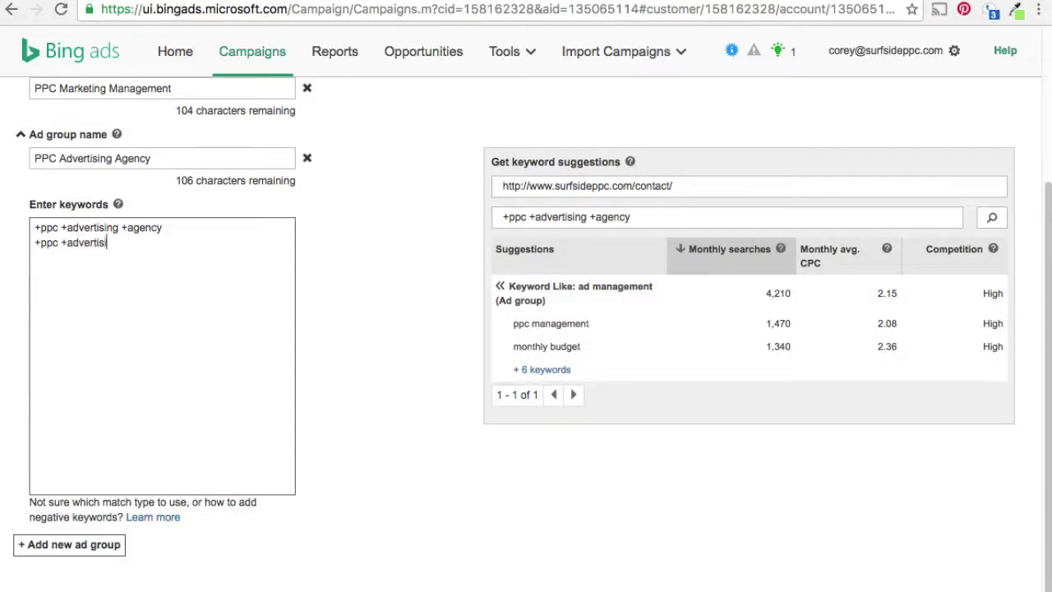
{"action": "type", "text": "ng +agency"}
{"action": "left_click", "coordinate": [36, 242]}
{"action": "type", "text": "+best"}
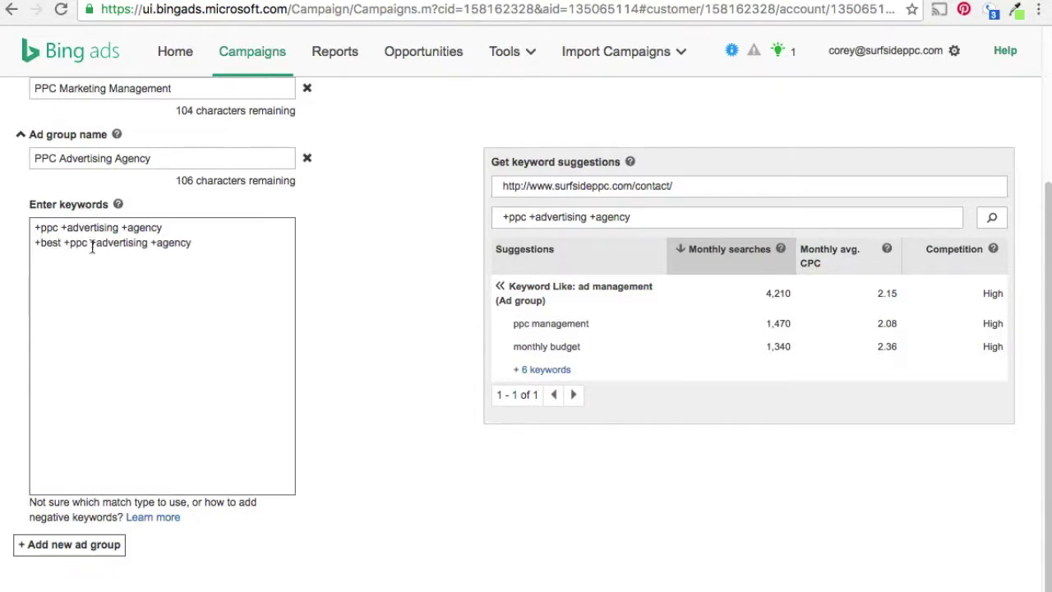
{"action": "left_click", "coordinate": [202, 241]}
Step: Add exact-match keywords [ppc advertising agency] and [best ppc advertising agency]
{"action": "key", "text": "Return"}
{"action": "type", "text": "[ppc advertising agency] ["}
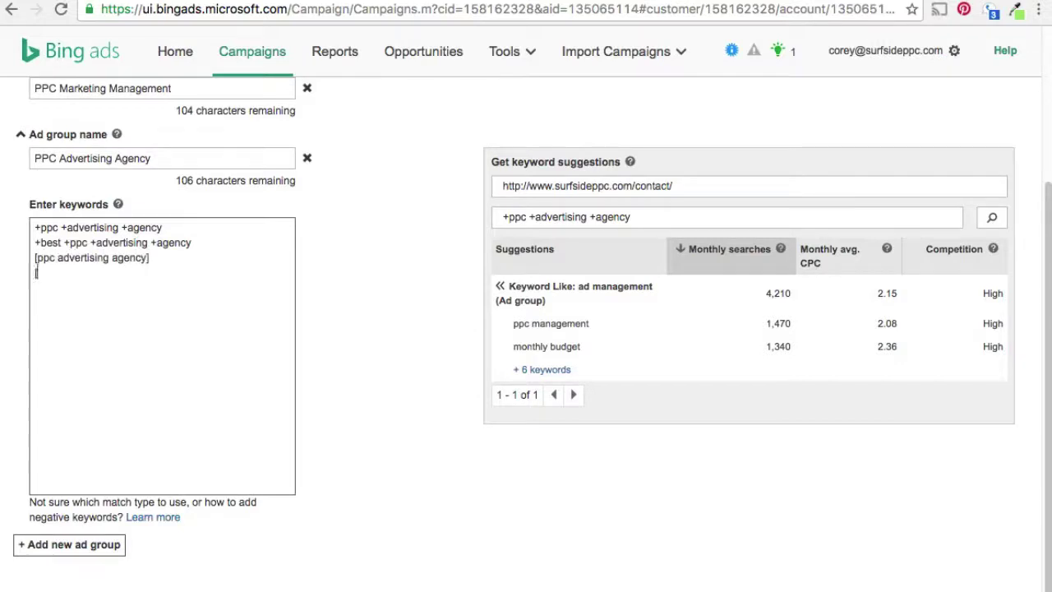
{"action": "type", "text": "best ppc advertising agency"}
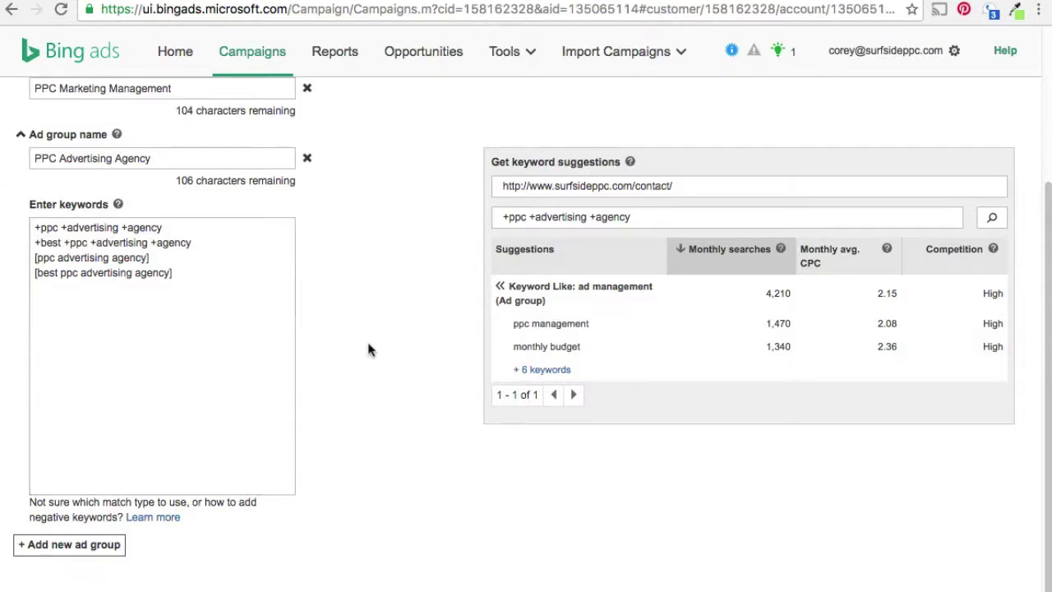
{"action": "scroll", "coordinate": [308, 296], "scroll_direction": "down", "scroll_amount": 1}
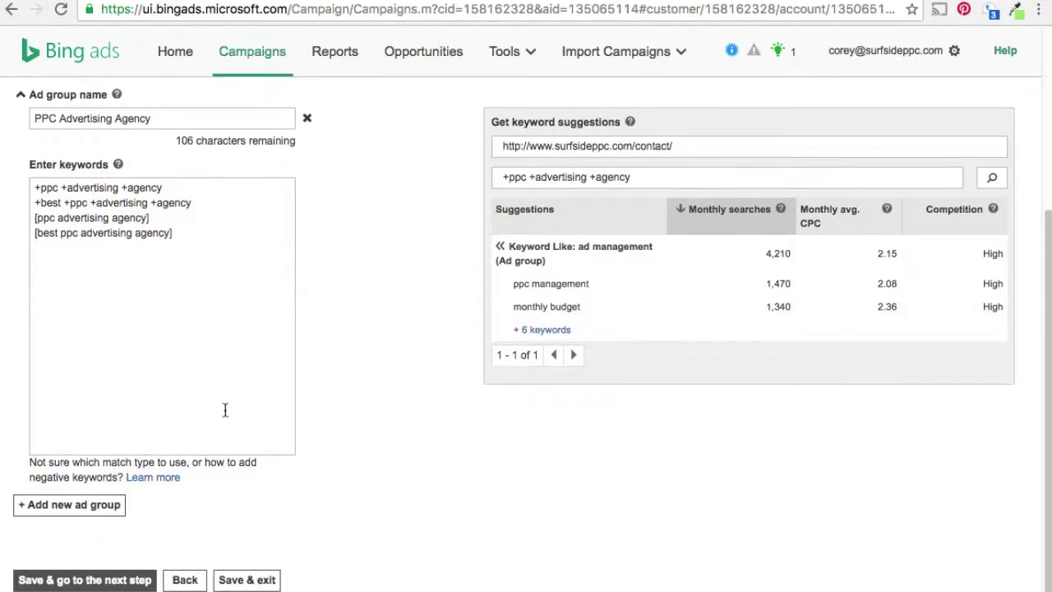
Step: Save both ad groups and begin creating an ad for PPC Marketing Management
{"action": "left_click", "coordinate": [132, 577]}
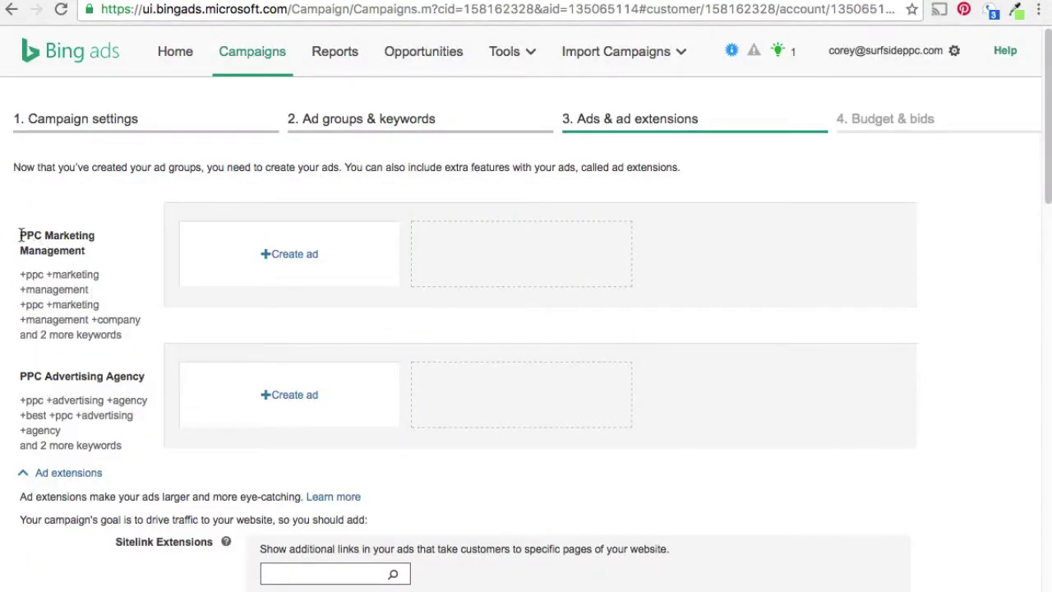
{"action": "left_click_drag", "start_coordinate": [20, 234], "coordinate": [85, 249]}
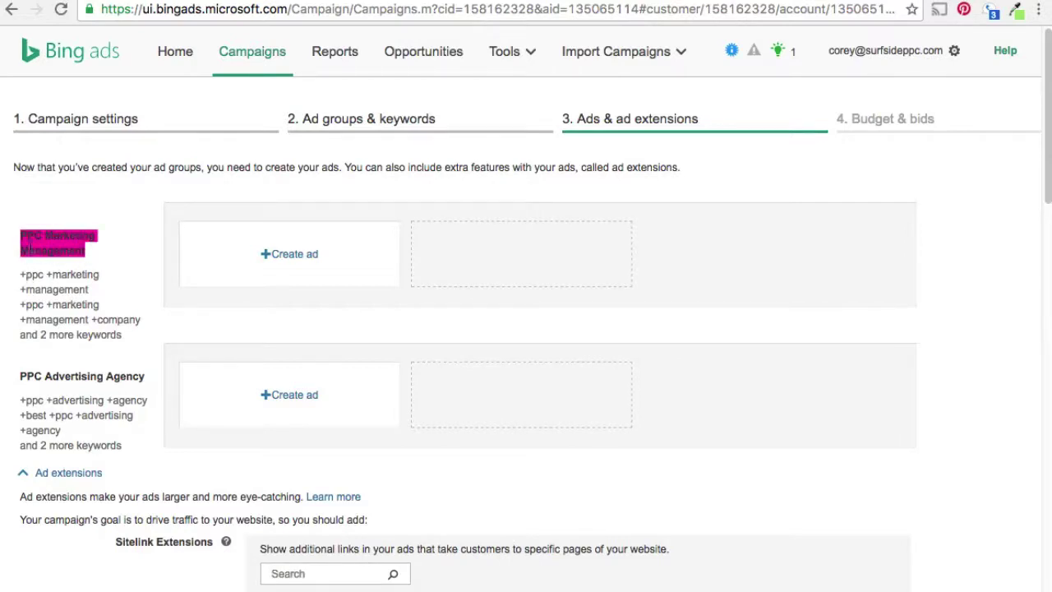
{"action": "left_click_drag", "start_coordinate": [18, 376], "coordinate": [148, 377]}
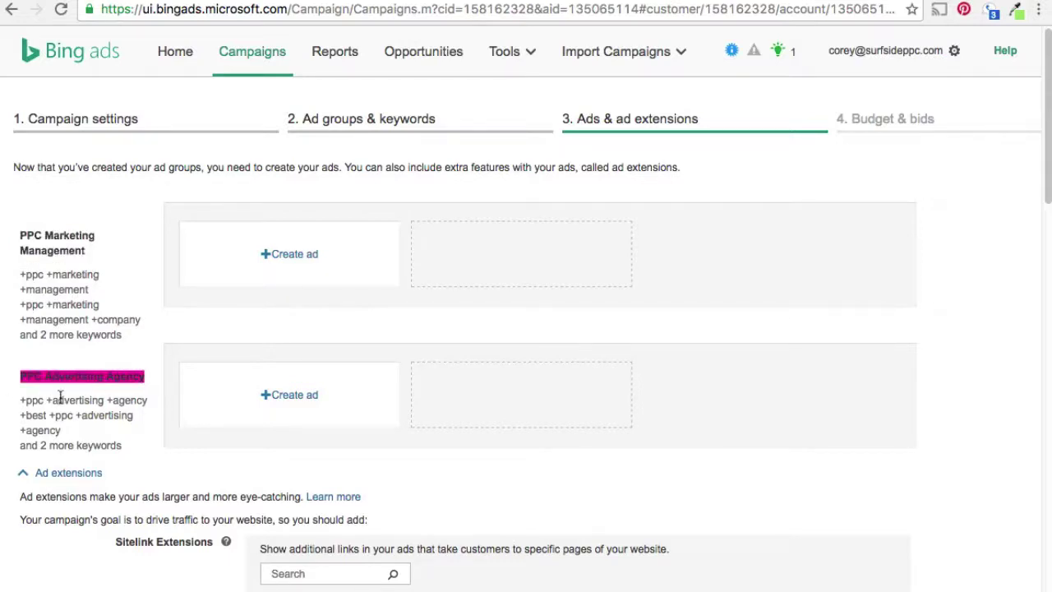
{"action": "left_click", "coordinate": [47, 263]}
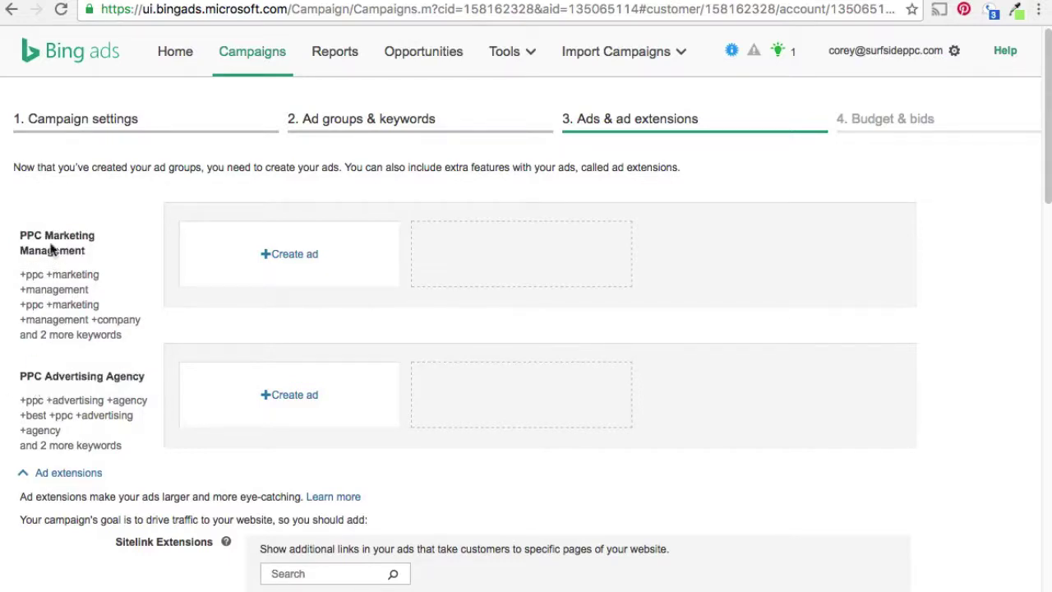
{"action": "left_click", "coordinate": [304, 258]}
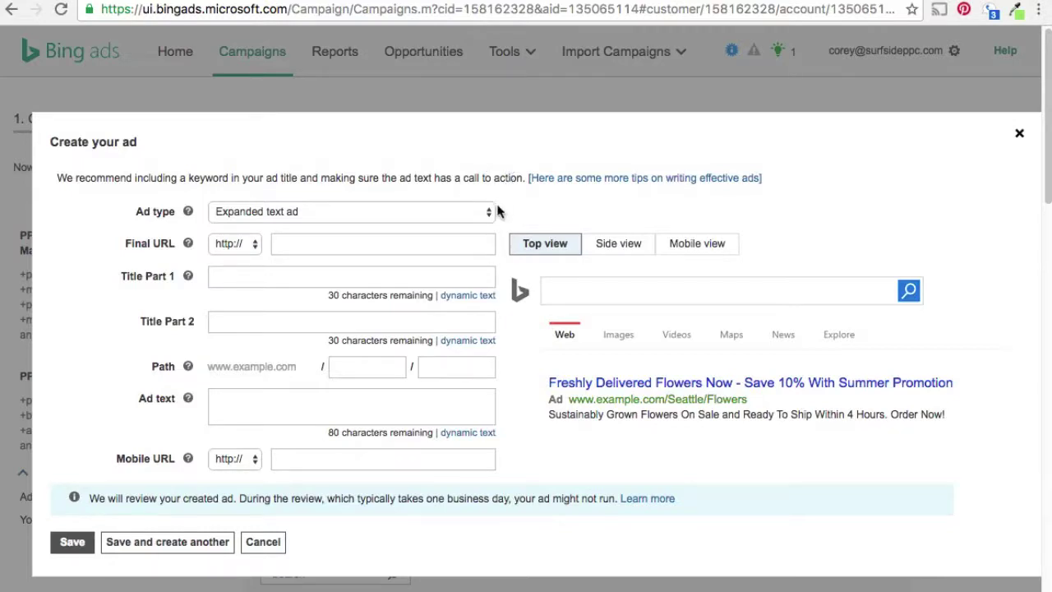
Step: Give the ad titles 'PPC Marketing Management' and 'Contact Surfside PPC Today' plus its ad text
{"action": "left_click", "coordinate": [288, 277]}
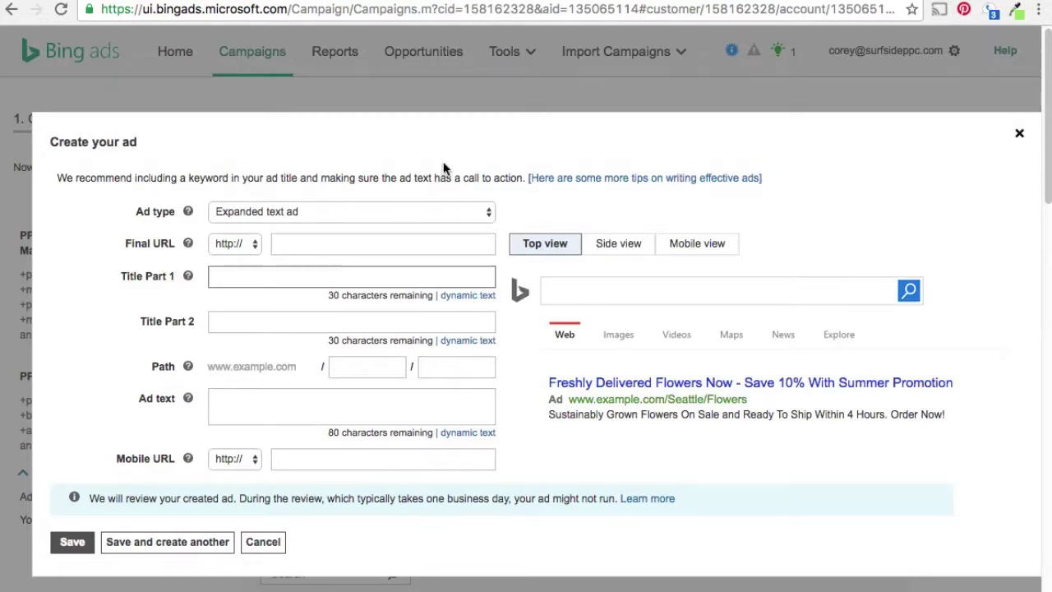
{"action": "type", "text": "PPC Marketing Management"}
{"action": "key", "text": "Tab"}
{"action": "key", "text": "Tab"}
{"action": "type", "text": "Contact Surfside PPC Today"}
{"action": "key", "text": "Tab"}
{"action": "key", "text": "Tab"}
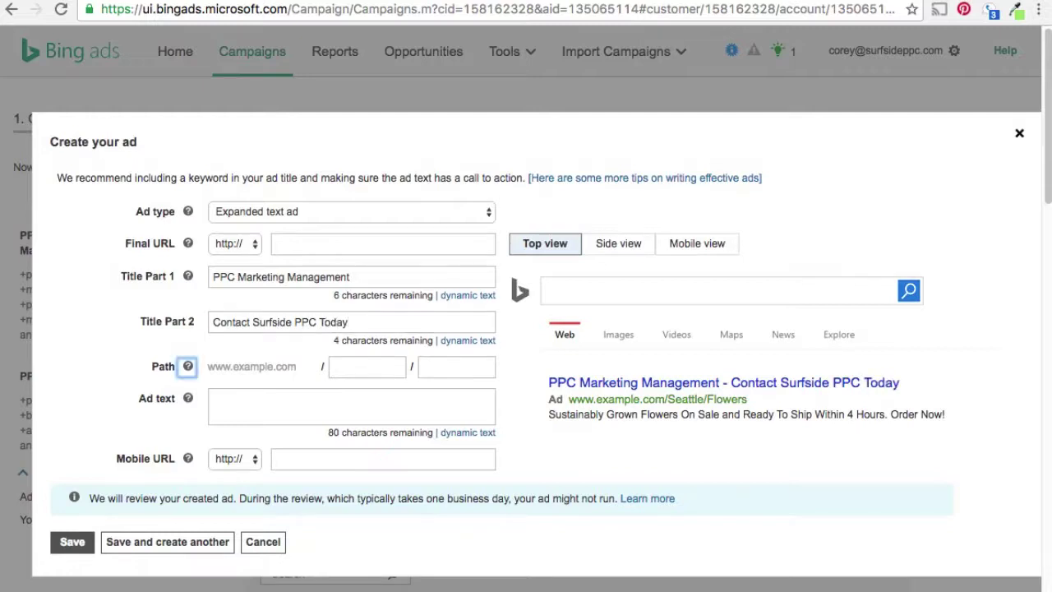
{"action": "key", "text": "Tab"}
{"action": "key", "text": "Tab"}
{"action": "key", "text": "Tab"}
{"action": "key", "text": "Tab"}
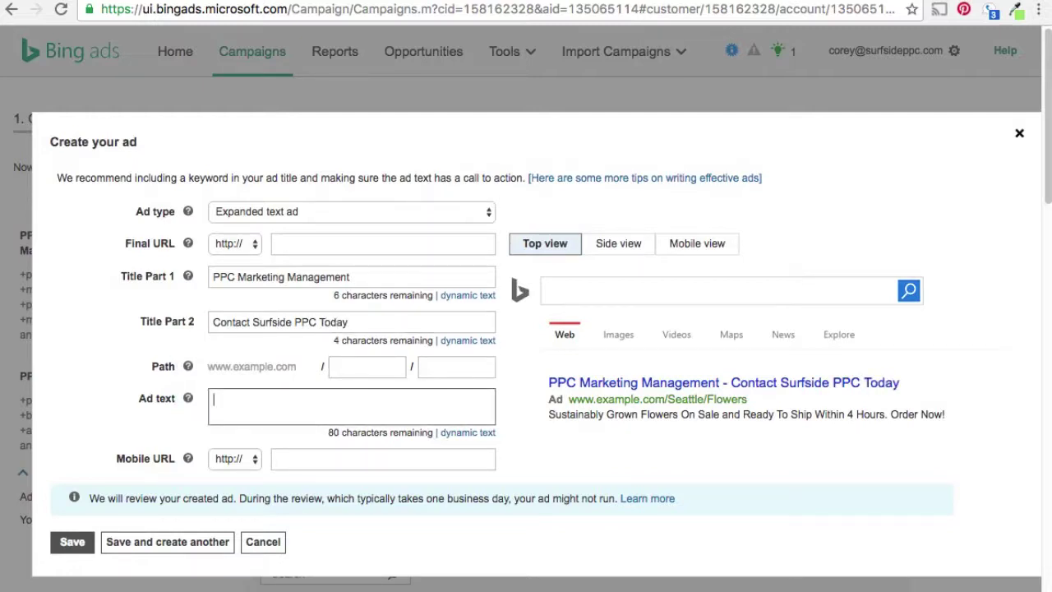
{"action": "type", "text": "Contact Surfside PPC - The Best P"}
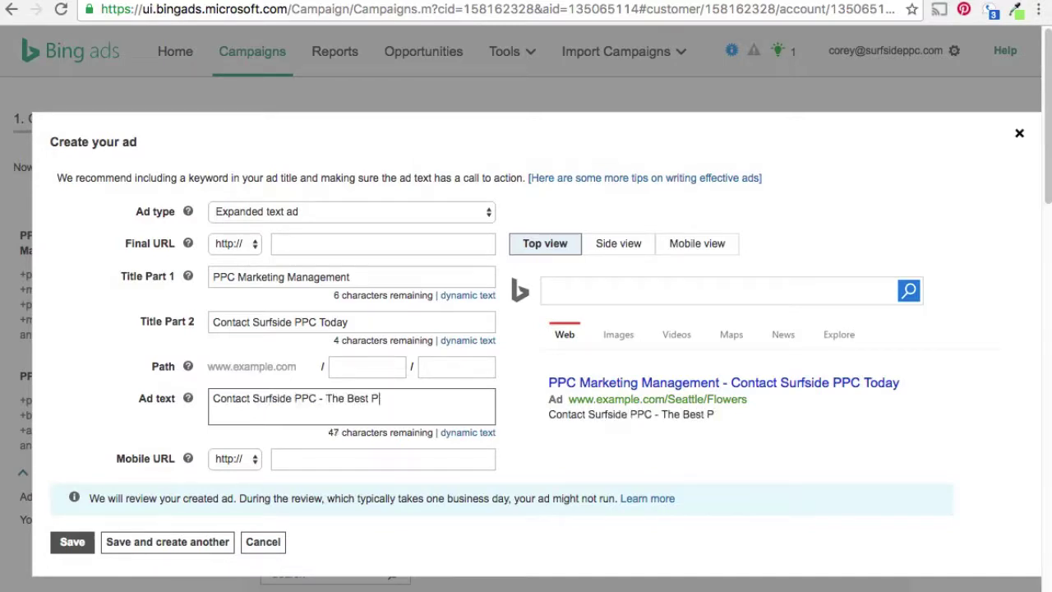
{"action": "type", "text": "PC Marketing Man"}
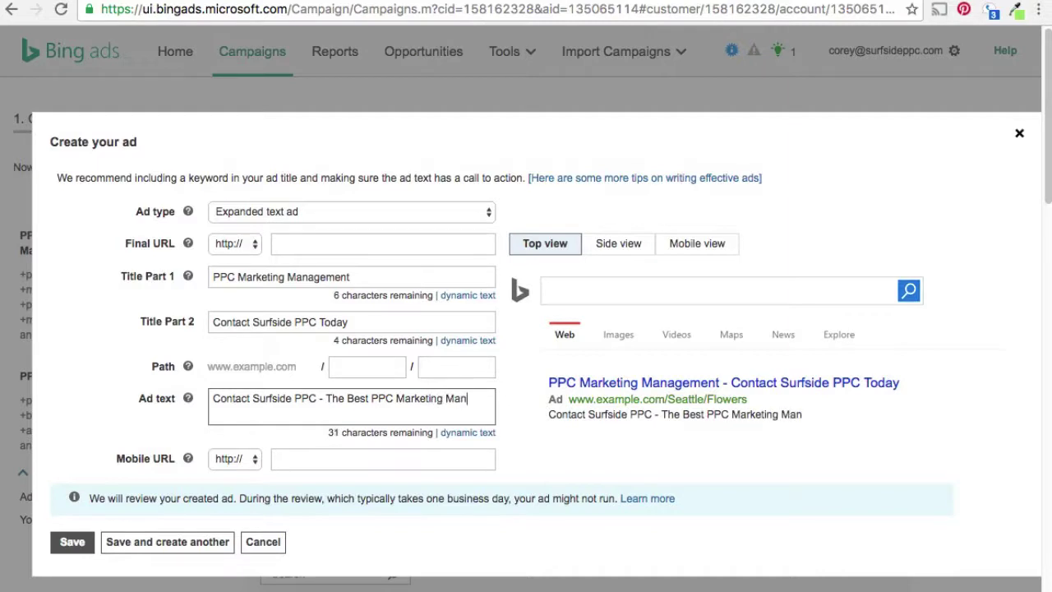
{"action": "type", "text": "agement Company!"}
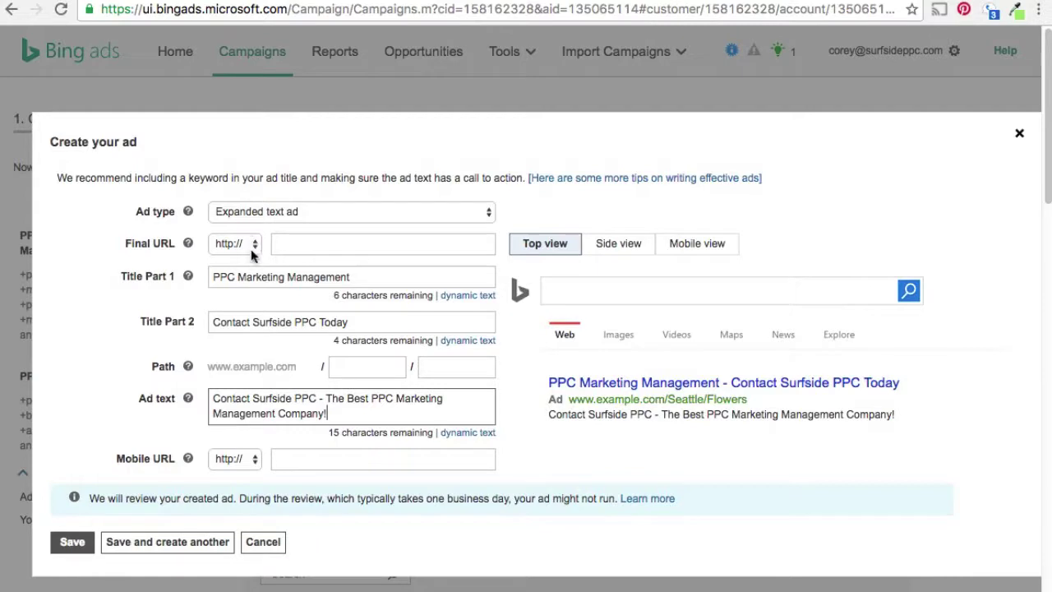
{"action": "left_click", "coordinate": [345, 249]}
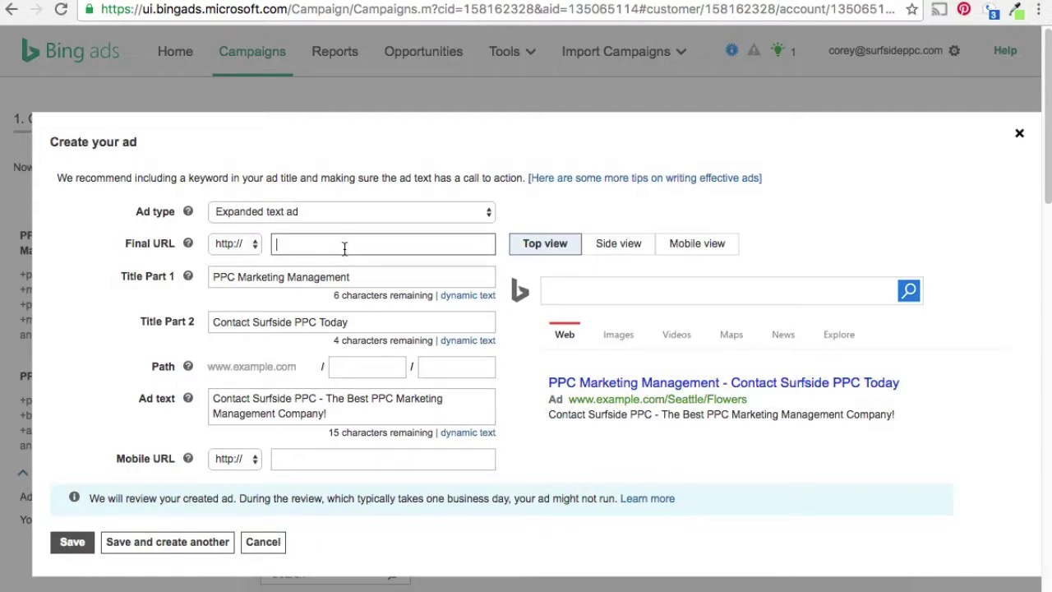
{"action": "type", "text": "http://ww"}
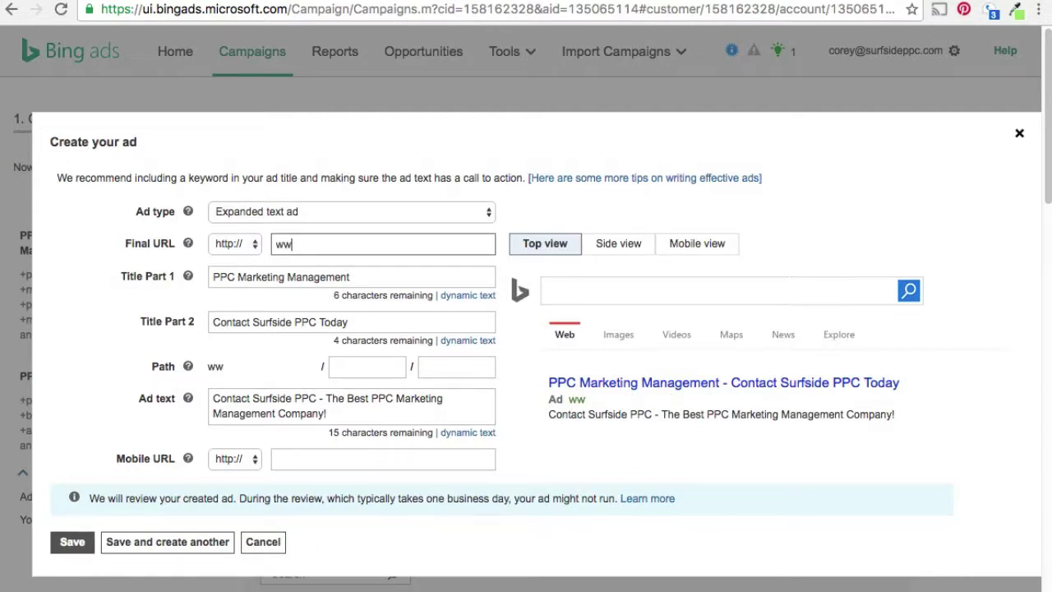
{"action": "type", "text": "w.Surfside"}
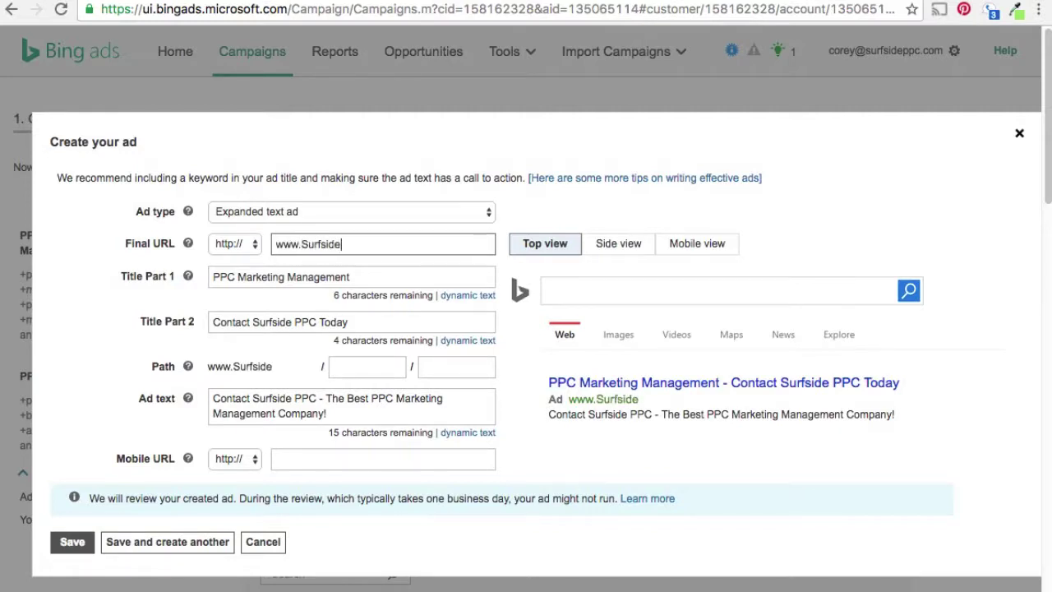
{"action": "type", "text": "PPC.com/contact/"}
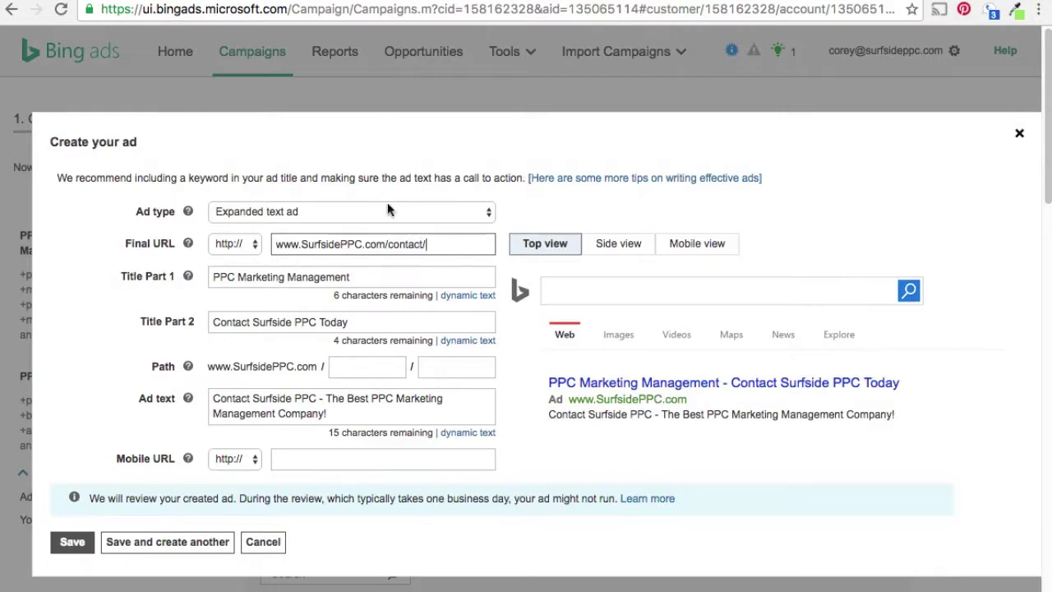
{"action": "left_click", "coordinate": [892, 466]}
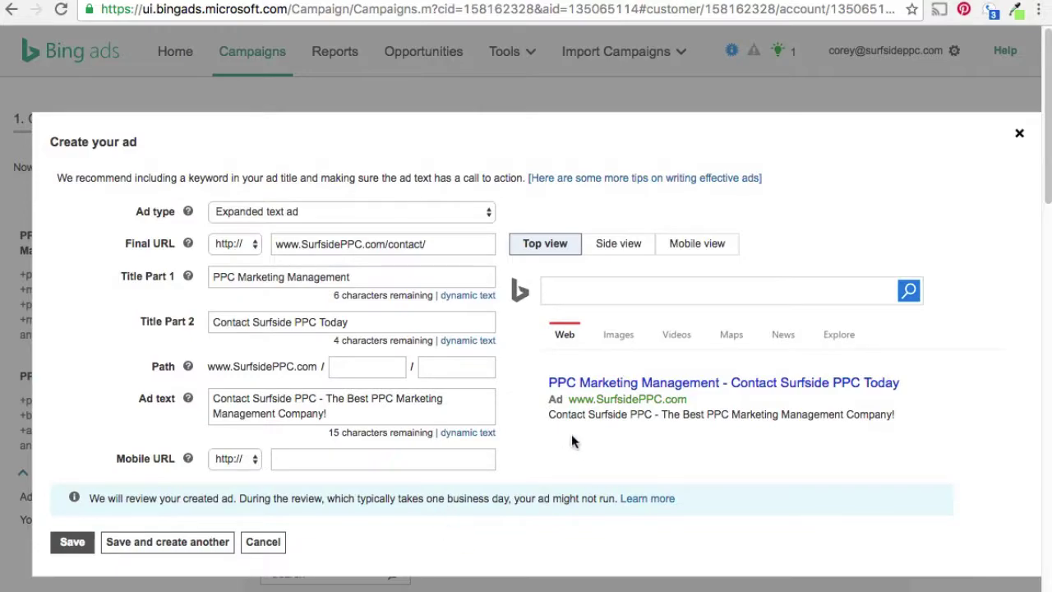
Step: Save the PPC Marketing Management ad and start a new ad for the PPC Advertising Agency ad group
{"action": "left_click", "coordinate": [64, 549]}
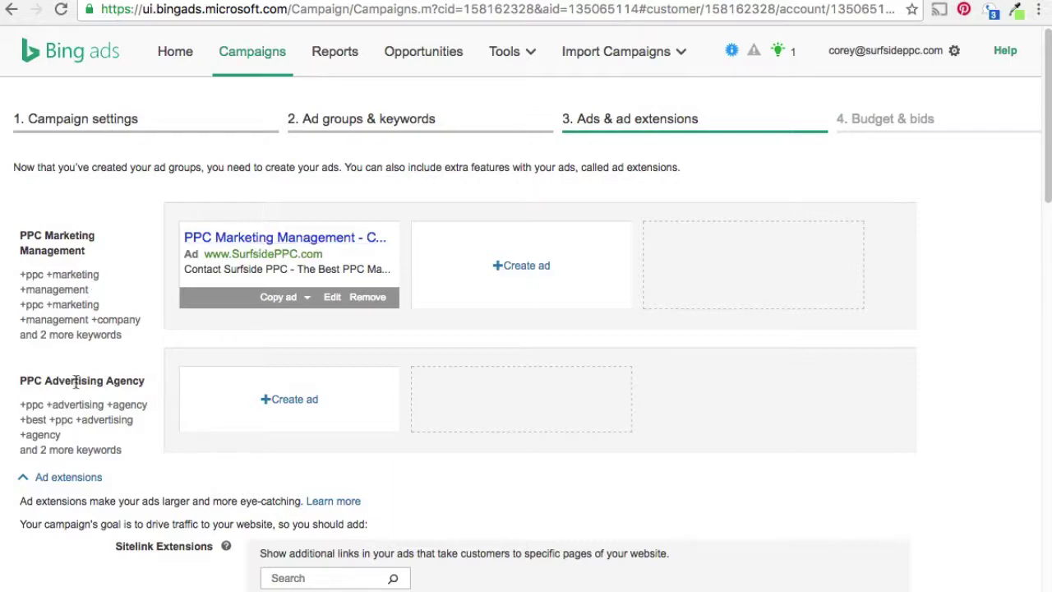
{"action": "left_click", "coordinate": [283, 400]}
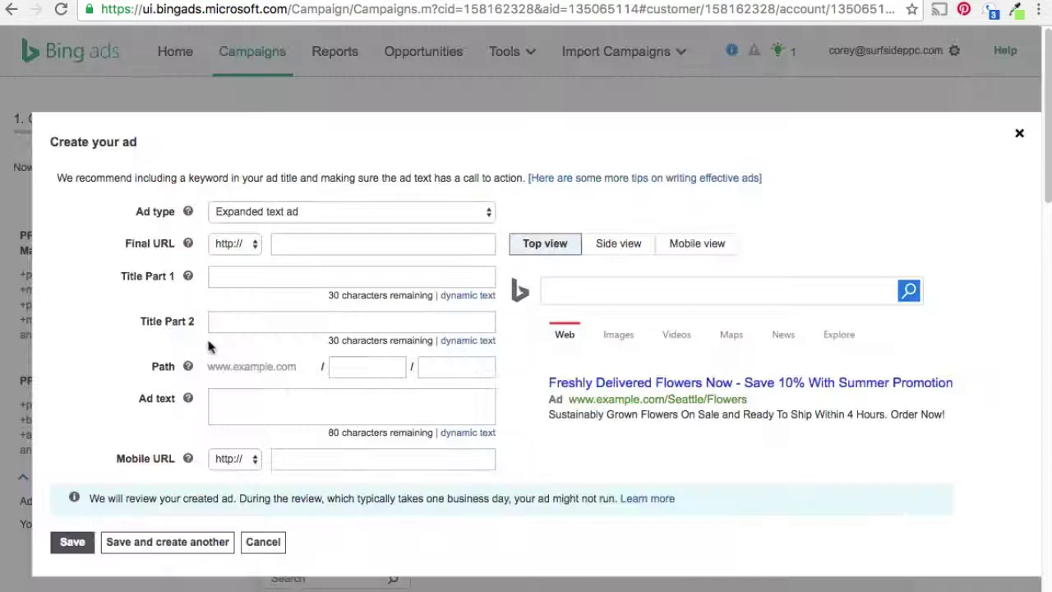
{"action": "left_click", "coordinate": [323, 247]}
{"action": "type", "text": "http"}
{"action": "type", "text": "://www.SurfsideP"}
{"action": "type", "text": "PC.com/contac"}
{"action": "type", "text": "t/"}
{"action": "key", "text": "Tab"}
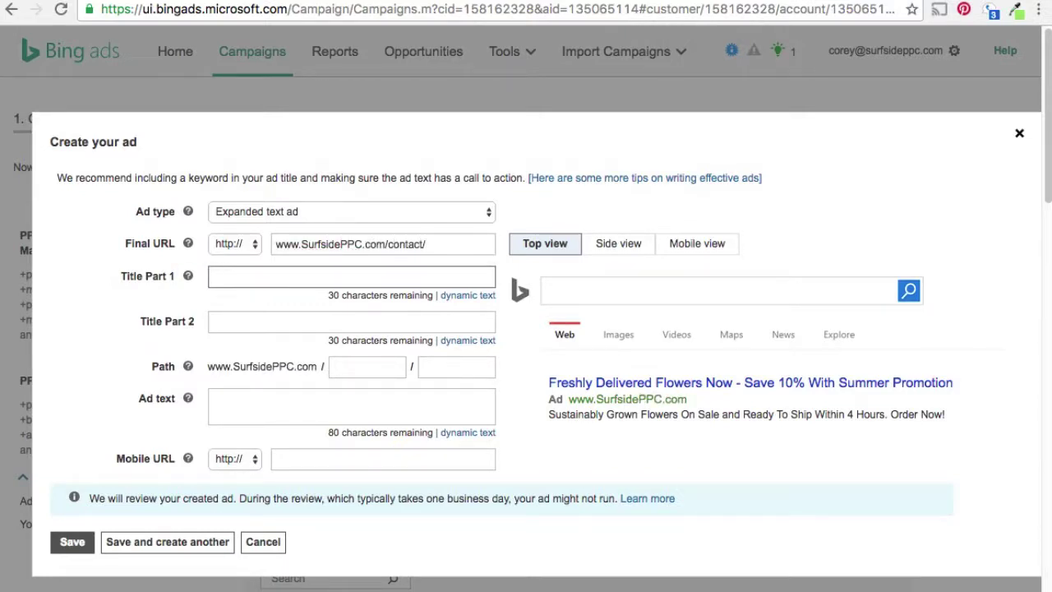
{"action": "type", "text": "PPC Advertising Agency"}
{"action": "key", "text": "Tab"}
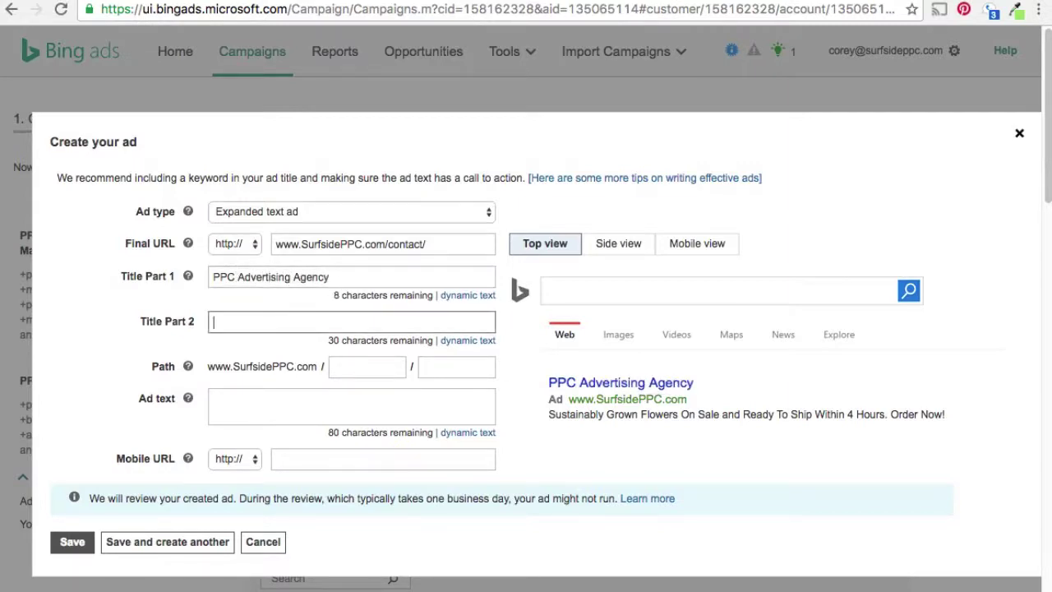
{"action": "type", "text": "Contac"}
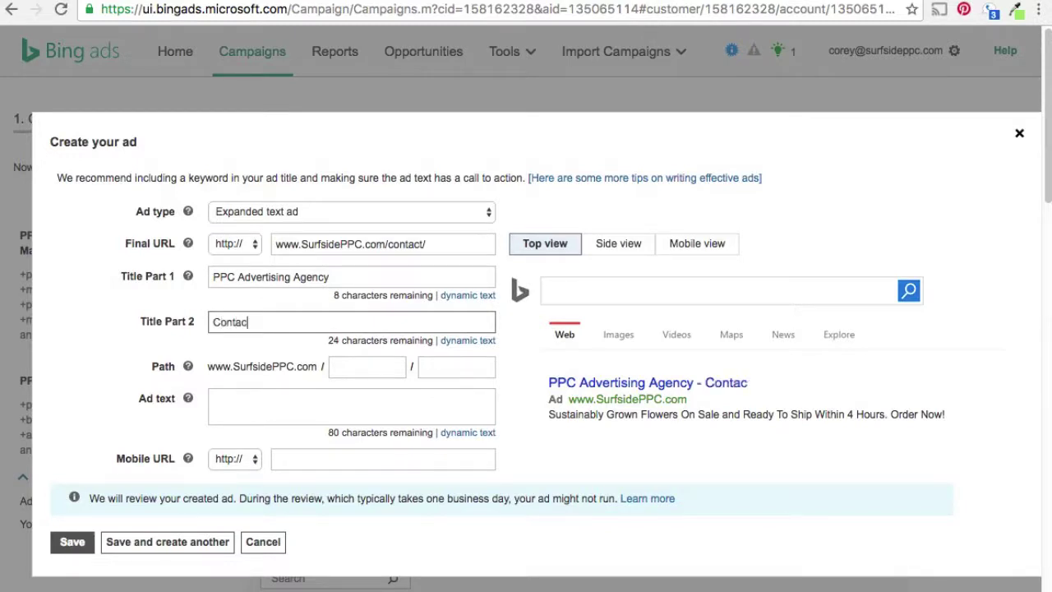
{"action": "type", "text": "t Surfside "}
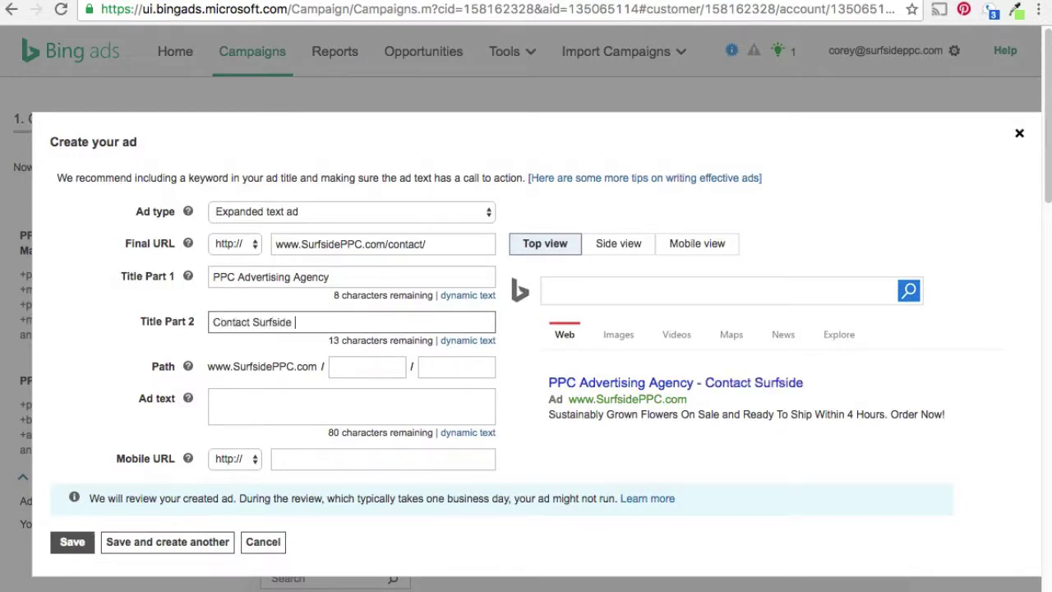
{"action": "type", "text": "PPC Today"}
{"action": "key", "text": "Tab"}
{"action": "key", "text": "Tab"}
{"action": "key", "text": "Tab"}
{"action": "key", "text": "Tab"}
{"action": "key", "text": "Tab"}
{"action": "key", "text": "Tab"}
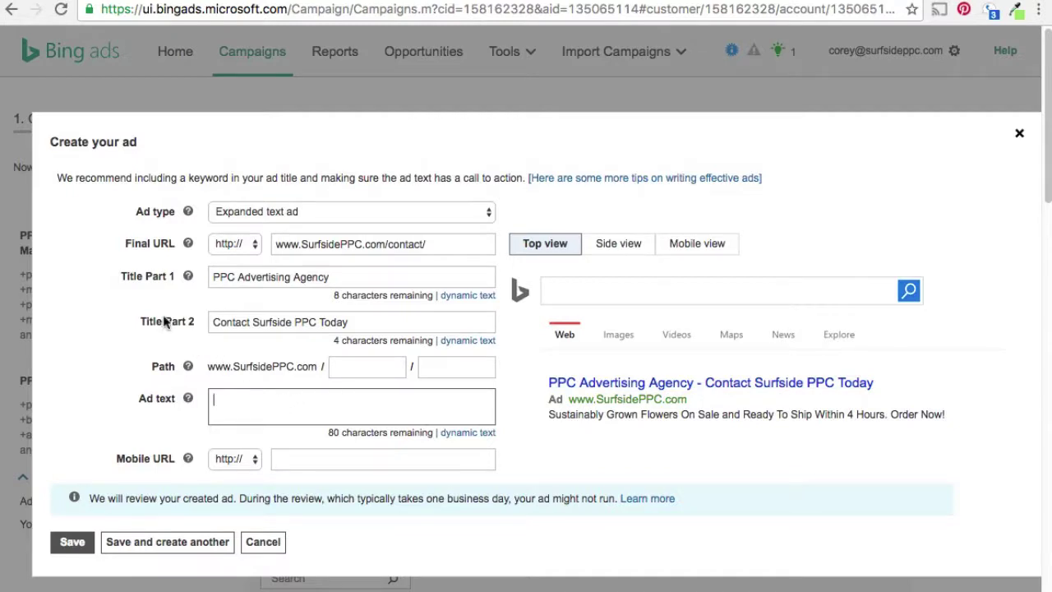
{"action": "type", "text": "Contac"}
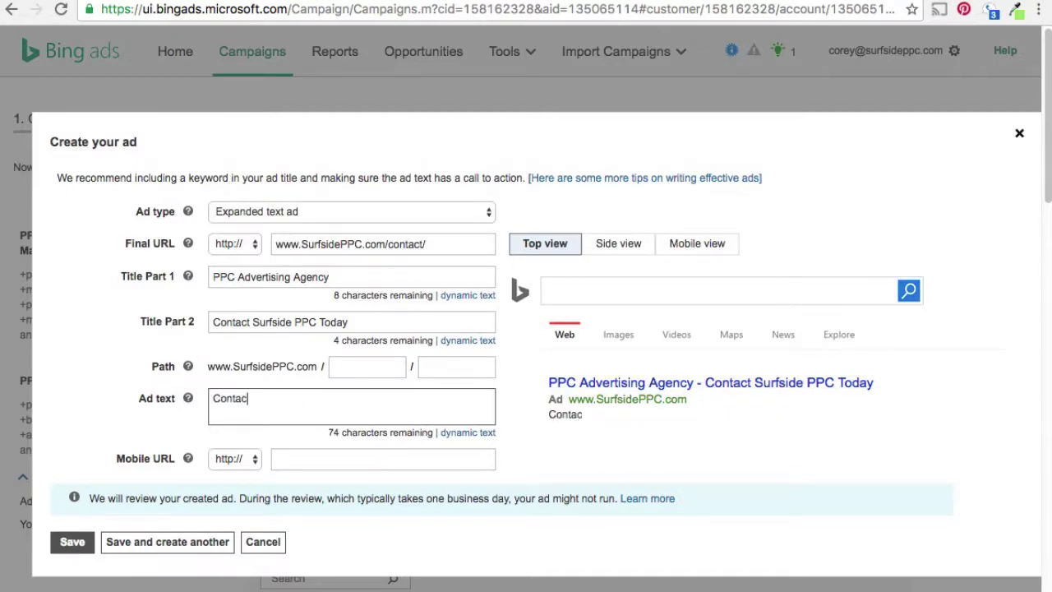
{"action": "type", "text": "t Surfside PPC - "}
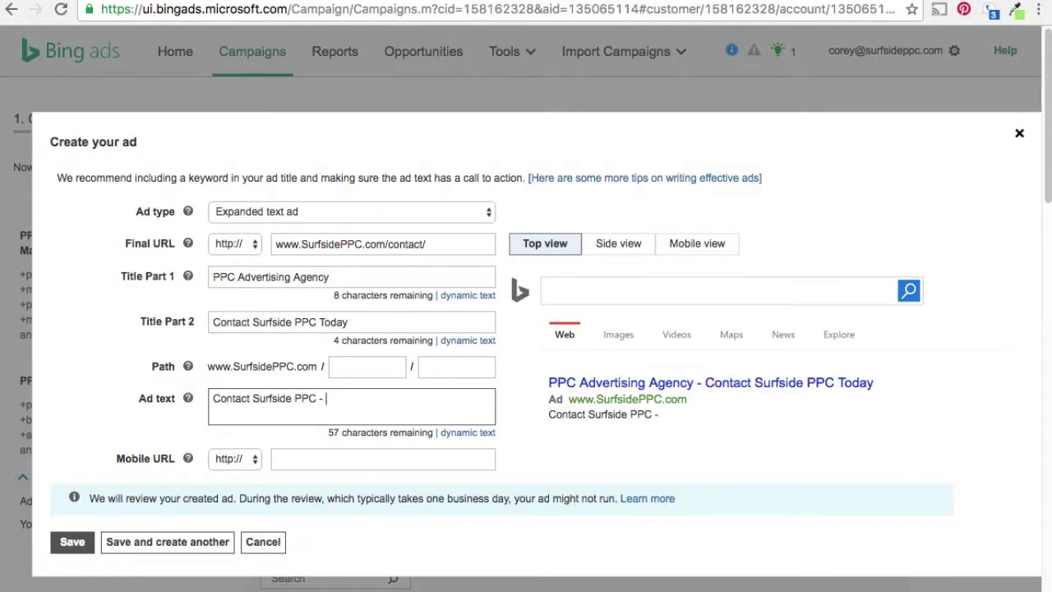
{"action": "type", "text": "The Best PPC "}
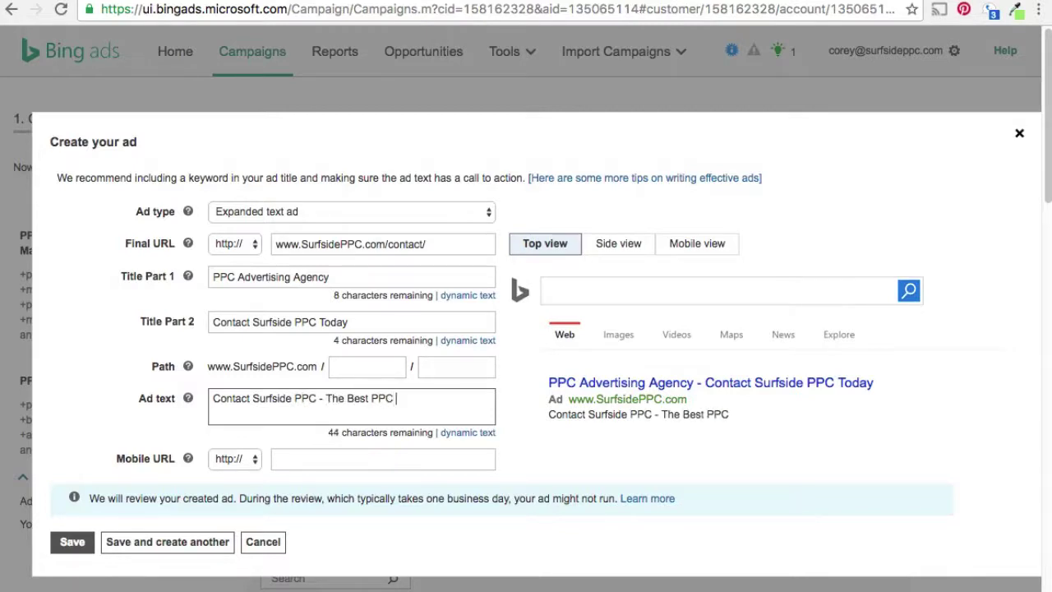
{"action": "type", "text": "Adveetisin"}
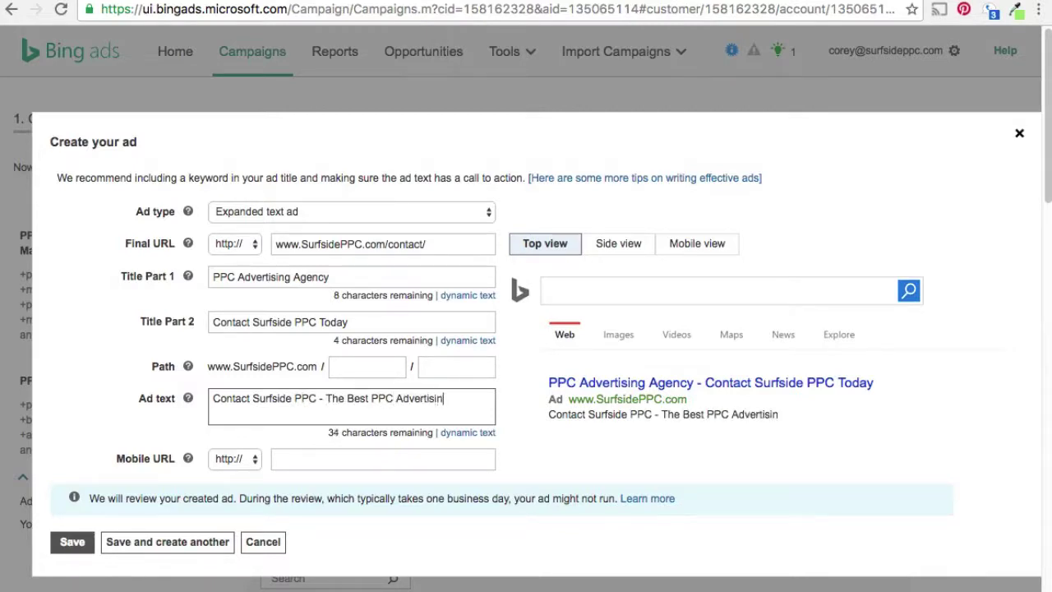
{"action": "type", "text": "g Agency!"}
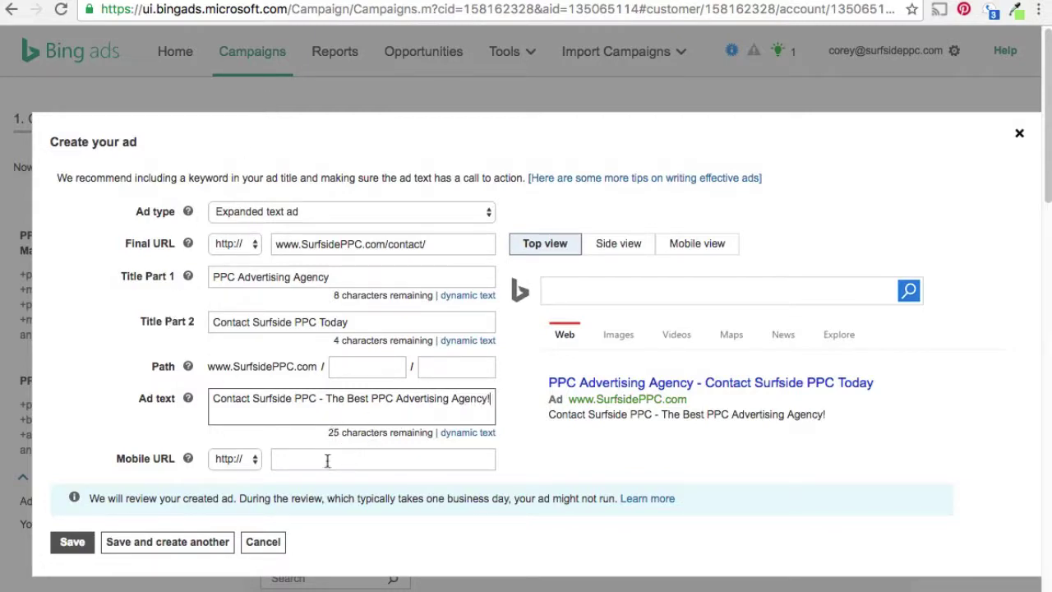
Step: Save the second ad so each ad group lists one ad
{"action": "left_click", "coordinate": [71, 542]}
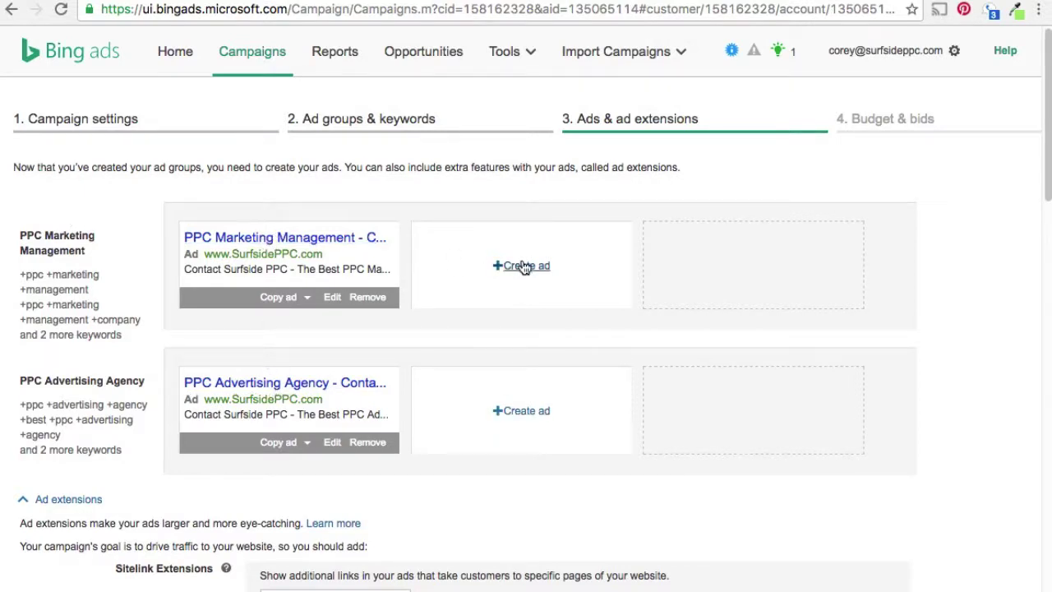
Step: Skip the ad extensions and continue to the Budget & bids step
{"action": "scroll", "coordinate": [152, 214], "scroll_direction": "down", "scroll_amount": 1}
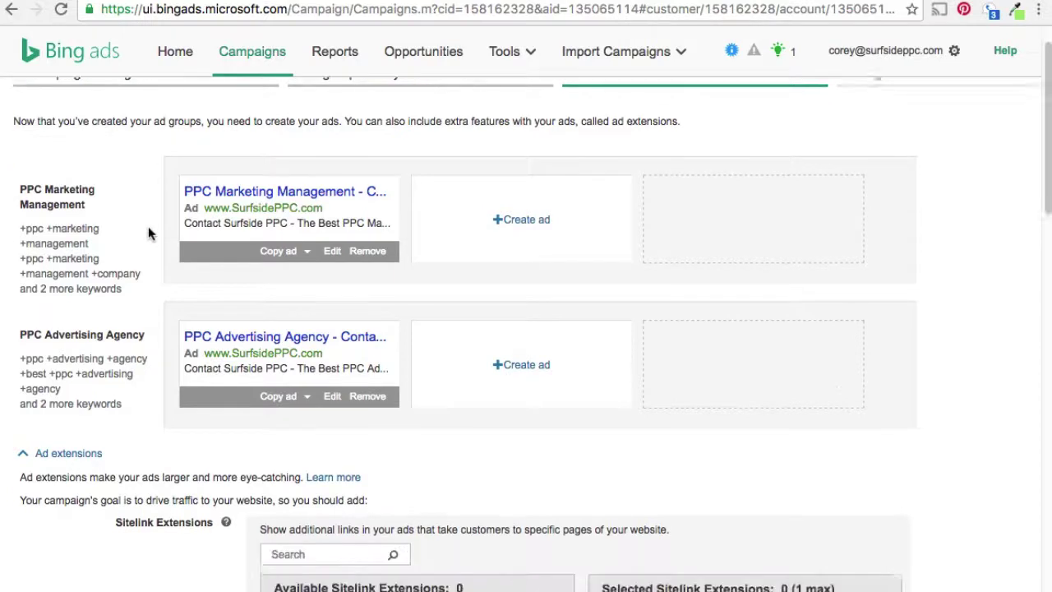
{"action": "scroll", "coordinate": [152, 213], "scroll_direction": "down", "scroll_amount": 5}
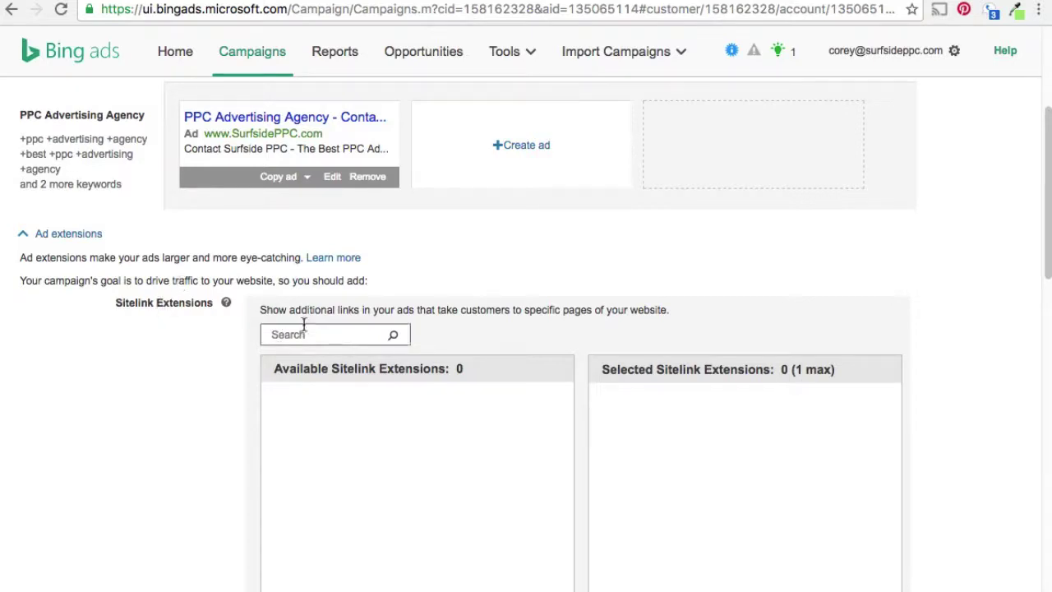
{"action": "scroll", "coordinate": [188, 312], "scroll_direction": "down", "scroll_amount": 3}
{"action": "scroll", "coordinate": [166, 316], "scroll_direction": "down", "scroll_amount": 5}
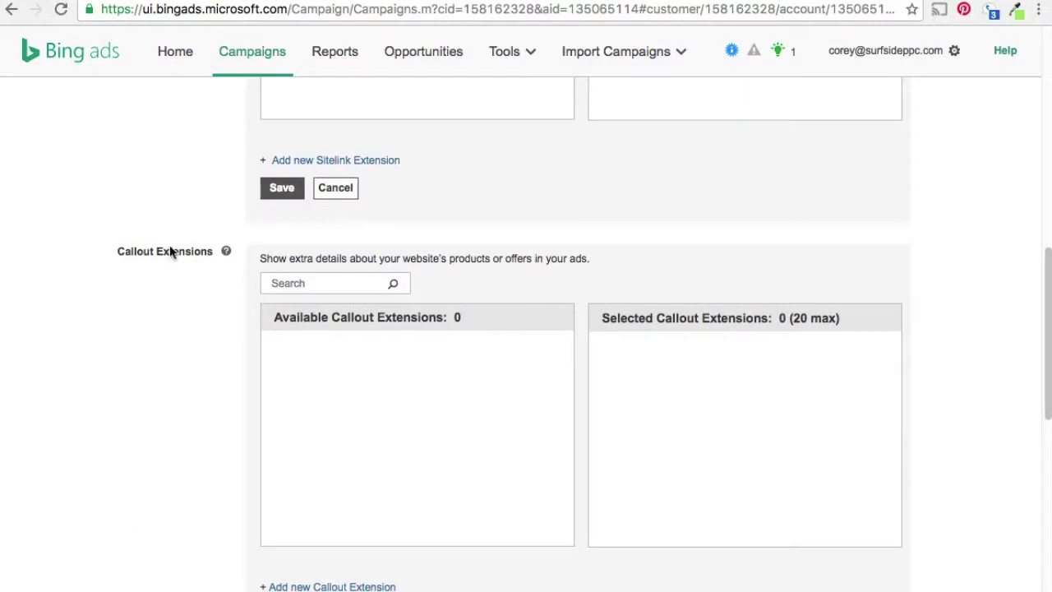
{"action": "scroll", "coordinate": [171, 253], "scroll_direction": "down", "scroll_amount": 5}
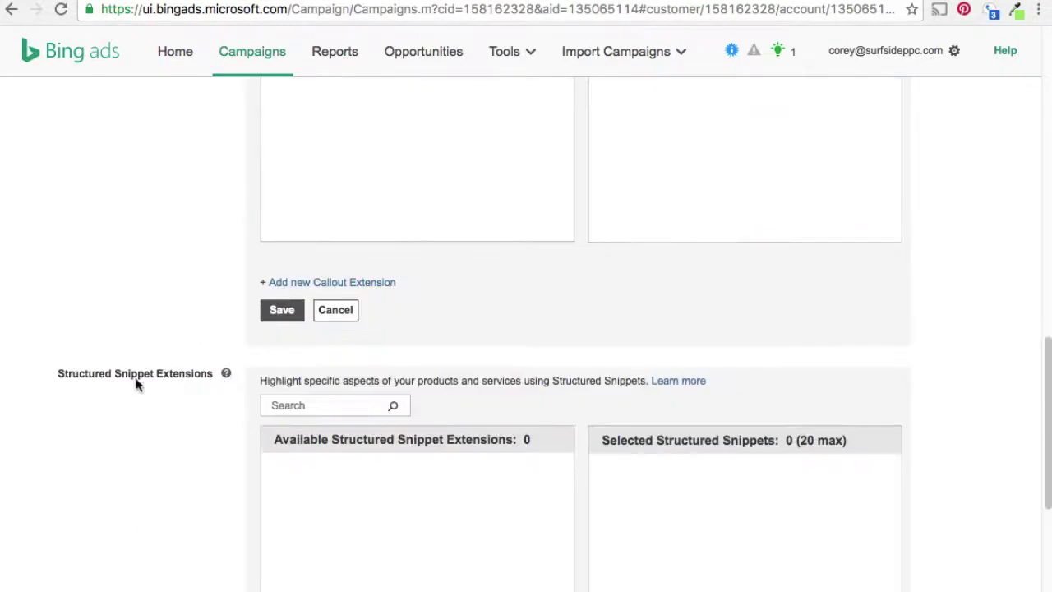
{"action": "scroll", "coordinate": [180, 366], "scroll_direction": "down", "scroll_amount": 5}
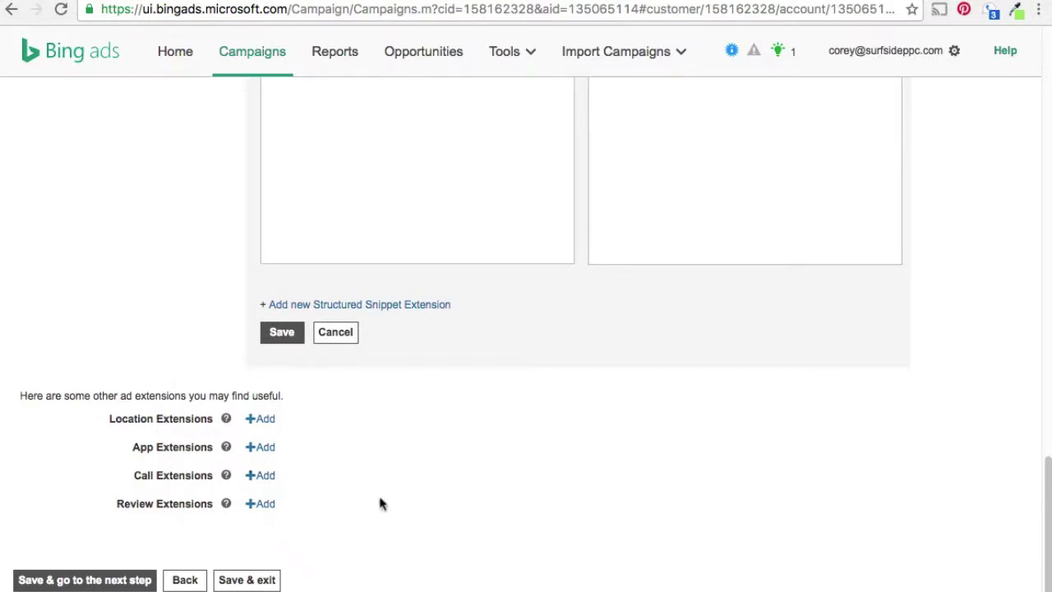
{"action": "scroll", "coordinate": [158, 327], "scroll_direction": "up", "scroll_amount": 8}
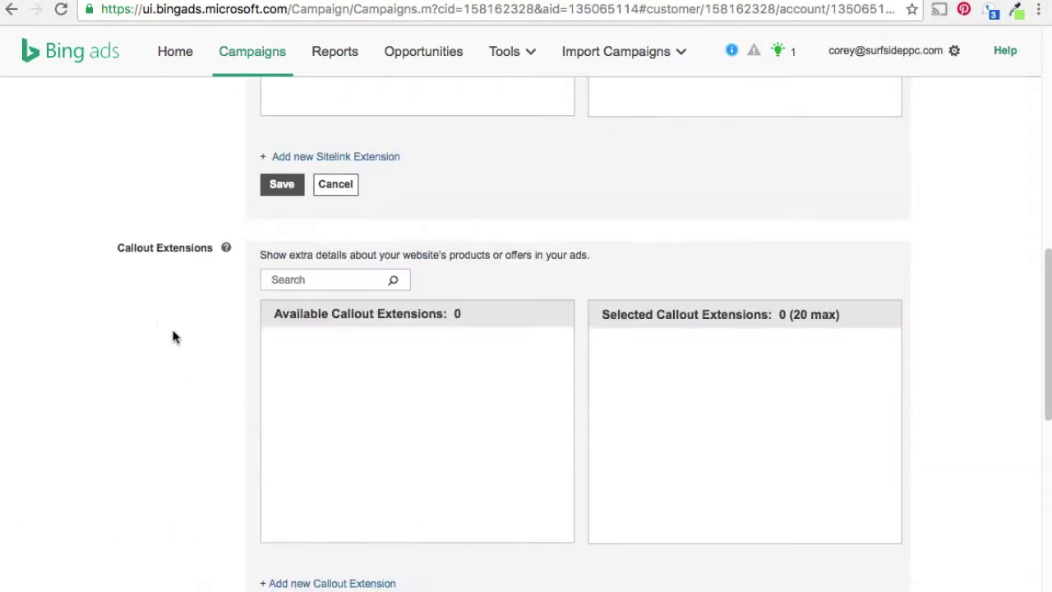
{"action": "scroll", "coordinate": [173, 336], "scroll_direction": "down", "scroll_amount": 10}
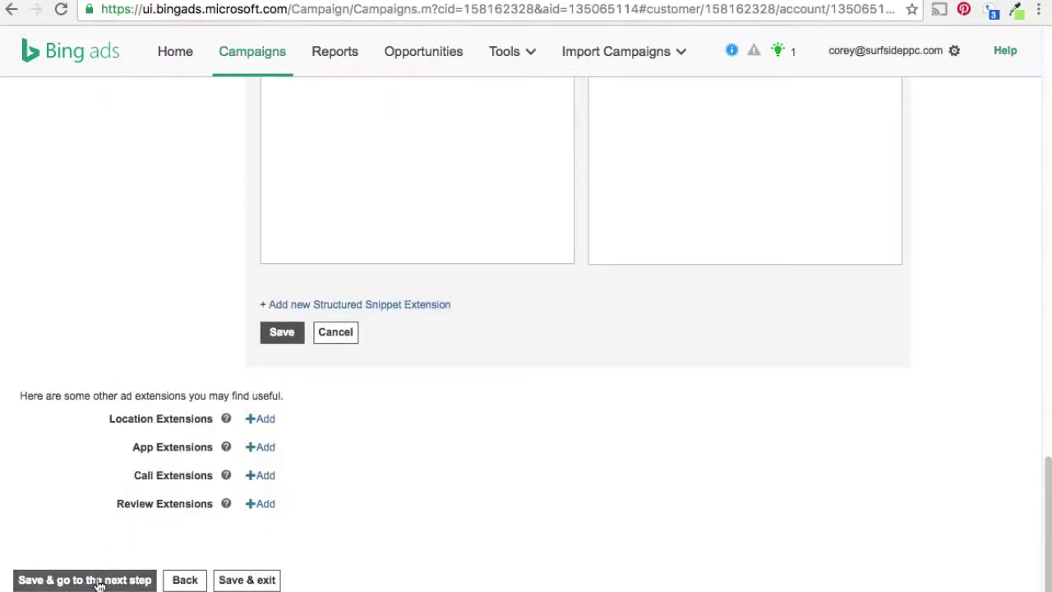
{"action": "left_click", "coordinate": [97, 581]}
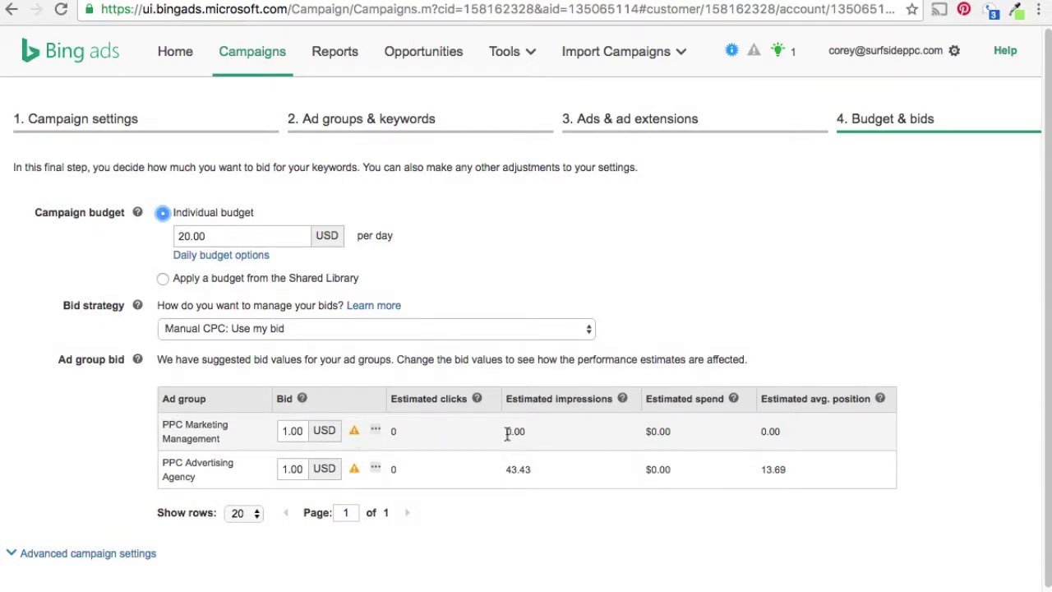
Step: Raise both ad groups' bids from 1.00 to 10.00 USD
{"action": "double_click", "coordinate": [304, 431]}
{"action": "type", "text": "0.00"}
{"action": "left_click", "coordinate": [298, 468]}
{"action": "double_click", "coordinate": [303, 468]}
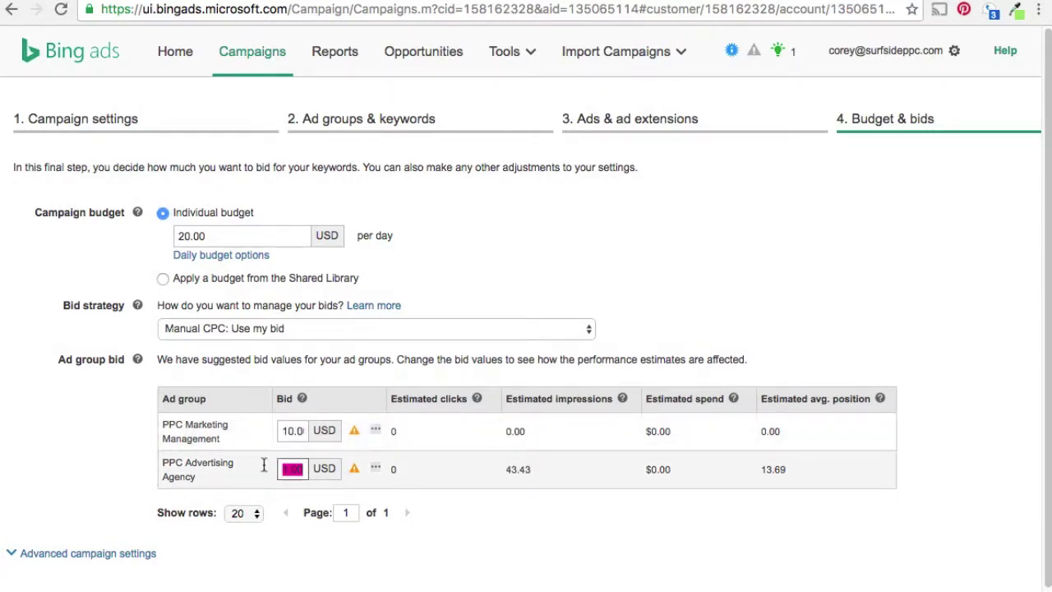
{"action": "left_click", "coordinate": [354, 433]}
{"action": "mouse_move", "coordinate": [376, 432]}
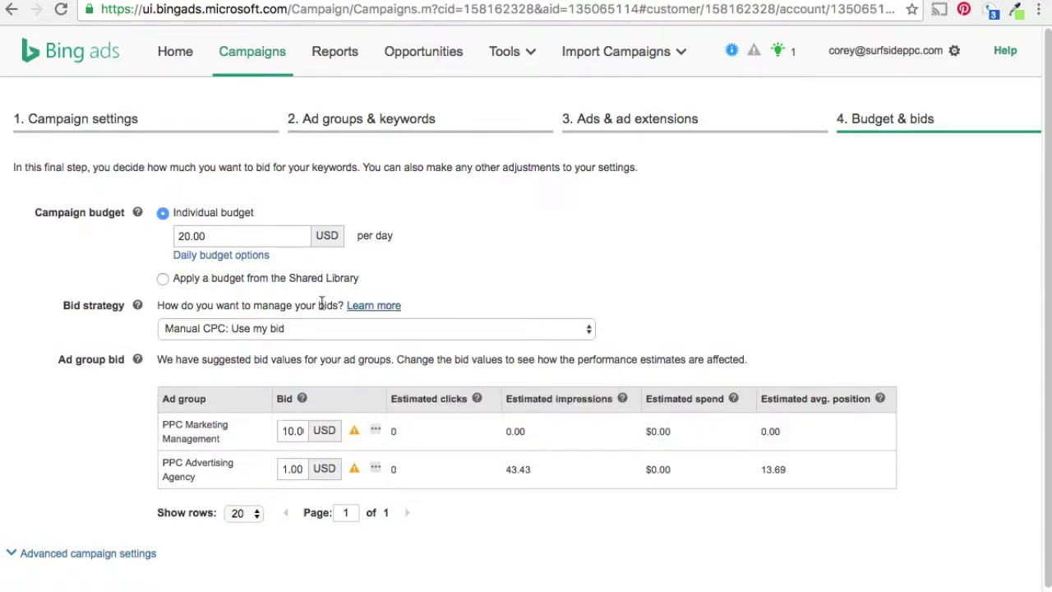
{"action": "double_click", "coordinate": [296, 468]}
{"action": "type", "text": "10.00"}
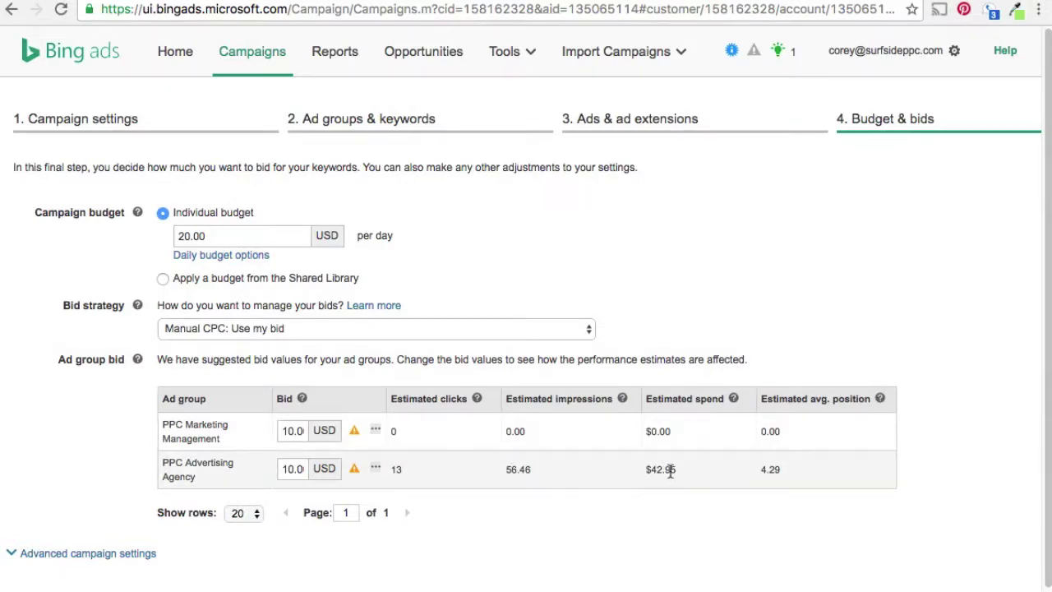
Step: Review the estimated 13 clicks and $42.95 spend, then save the campaign
{"action": "double_click", "coordinate": [391, 471]}
{"action": "left_click", "coordinate": [396, 469]}
{"action": "left_click_drag", "start_coordinate": [675, 468], "coordinate": [645, 470]}
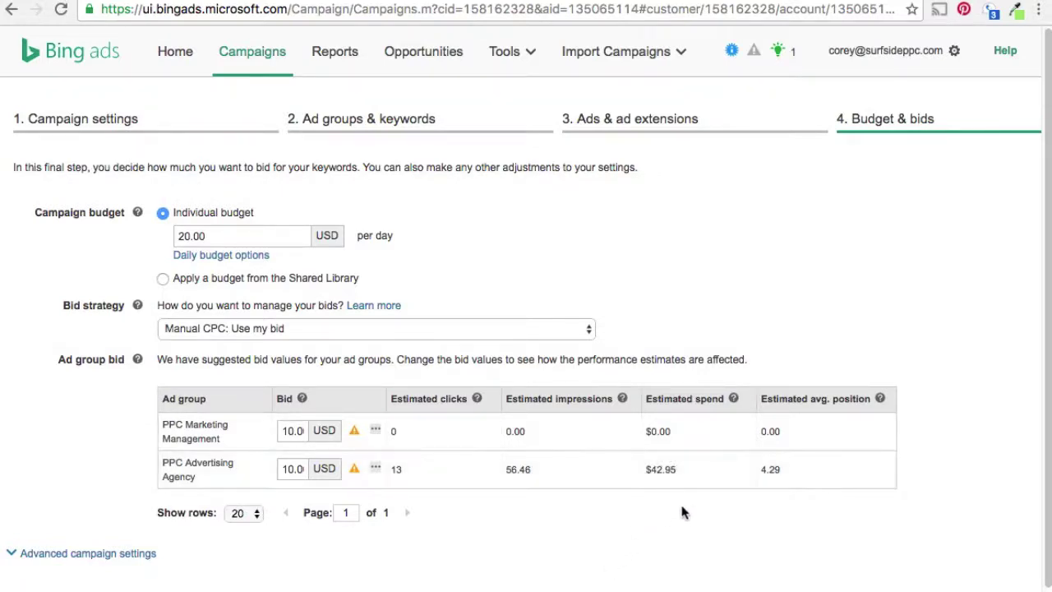
{"action": "scroll", "coordinate": [682, 514], "scroll_direction": "down", "scroll_amount": 1}
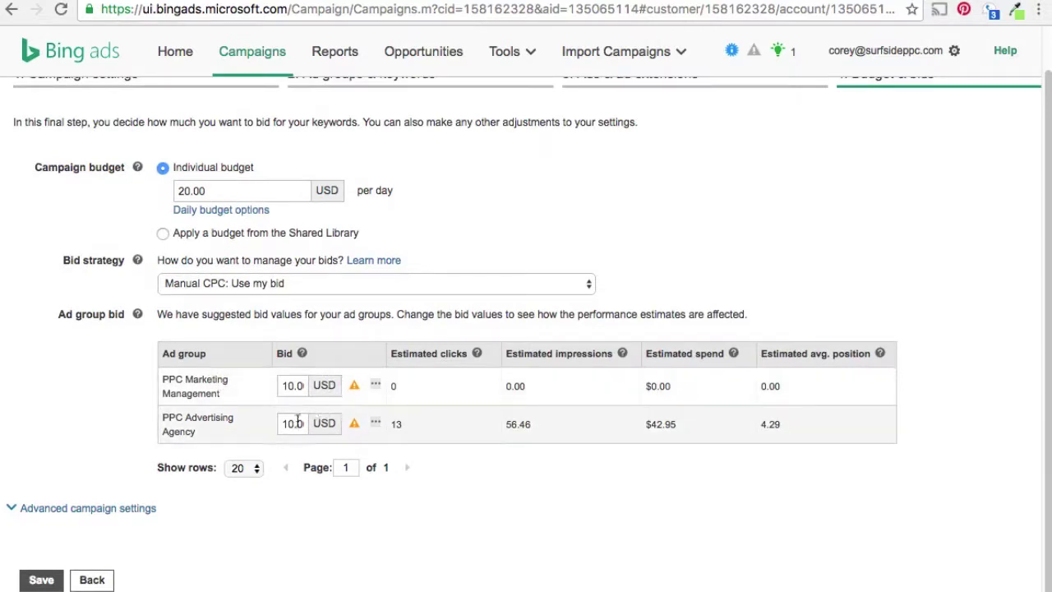
{"action": "left_click", "coordinate": [41, 580]}
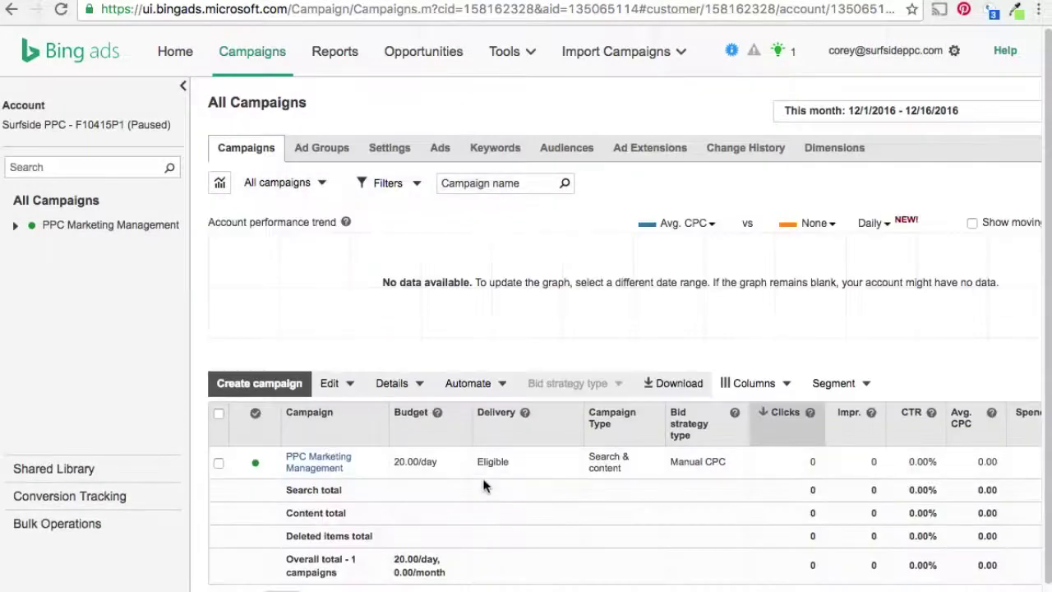
Step: In the PPC Advertising Agency ad group, bid 10.50 on exact keyword 'ppc advertising agency'
{"action": "left_click", "coordinate": [16, 229]}
{"action": "left_click", "coordinate": [141, 249]}
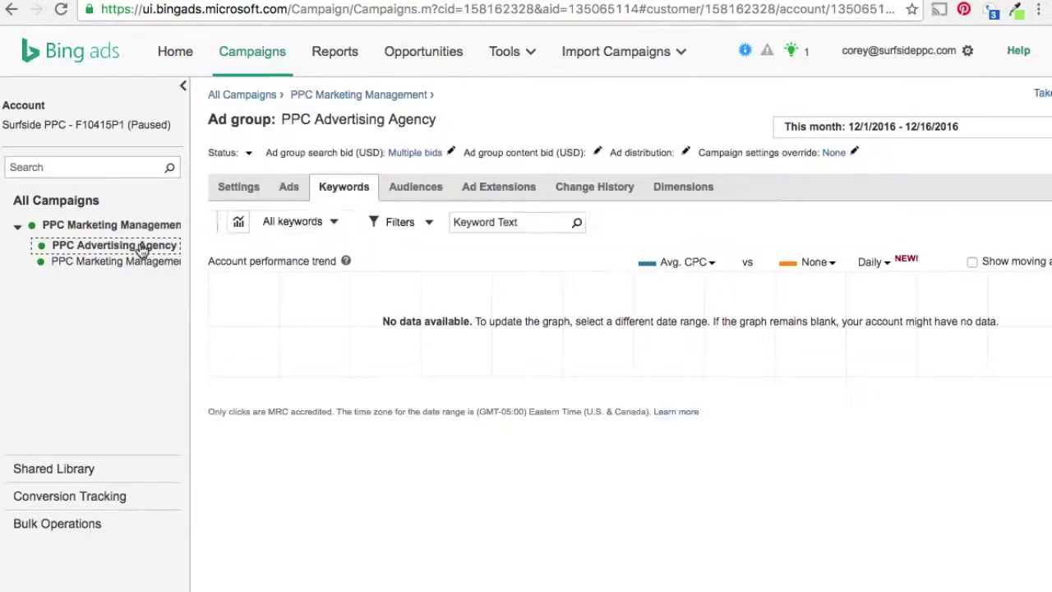
{"action": "scroll", "coordinate": [623, 523], "scroll_direction": "down", "scroll_amount": 3}
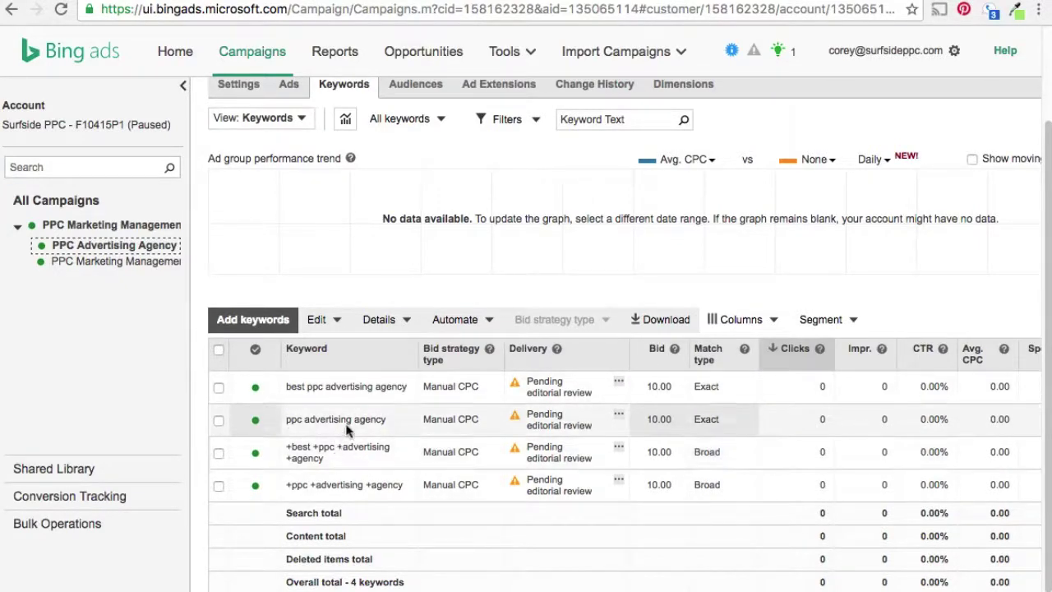
{"action": "left_click", "coordinate": [688, 416]}
{"action": "left_click_drag", "start_coordinate": [664, 224], "coordinate": [567, 218]}
{"action": "type", "text": "10.50"}
{"action": "key", "text": "Return"}
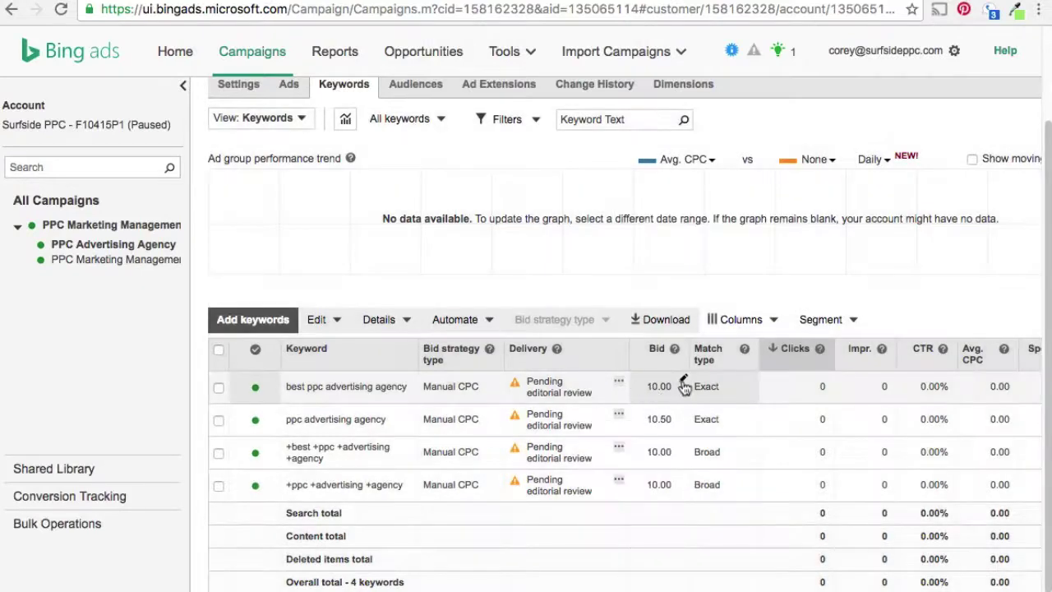
Step: Bid 10.50 on 'best ppc advertising agency', then compare exact and broad keywords
{"action": "left_click", "coordinate": [688, 384]}
{"action": "left_click_drag", "start_coordinate": [668, 188], "coordinate": [589, 186]}
{"action": "type", "text": "10.50"}
{"action": "key", "text": "Return"}
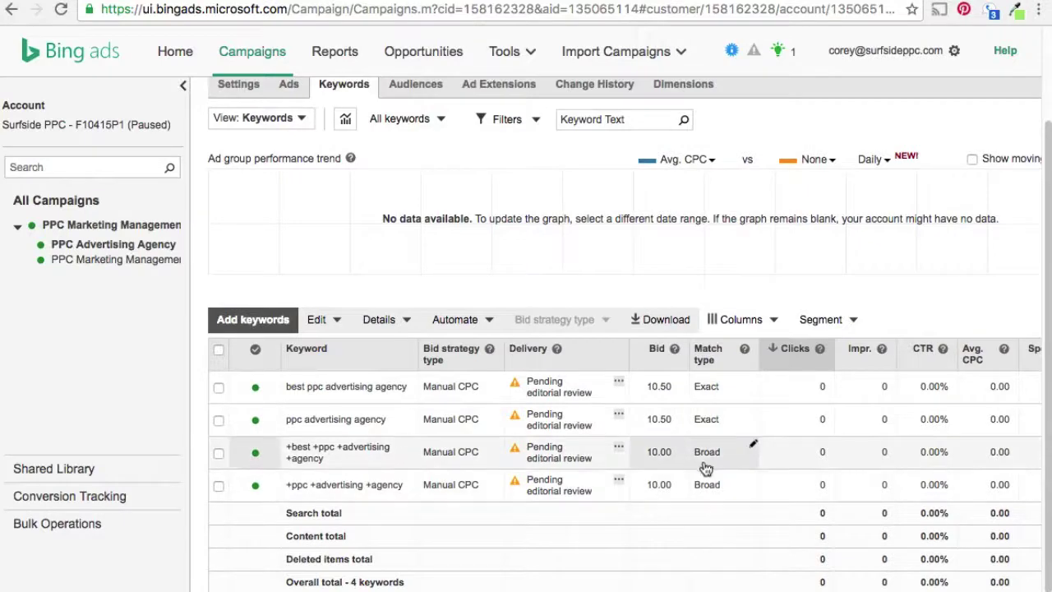
{"action": "left_click_drag", "start_coordinate": [286, 425], "coordinate": [394, 416]}
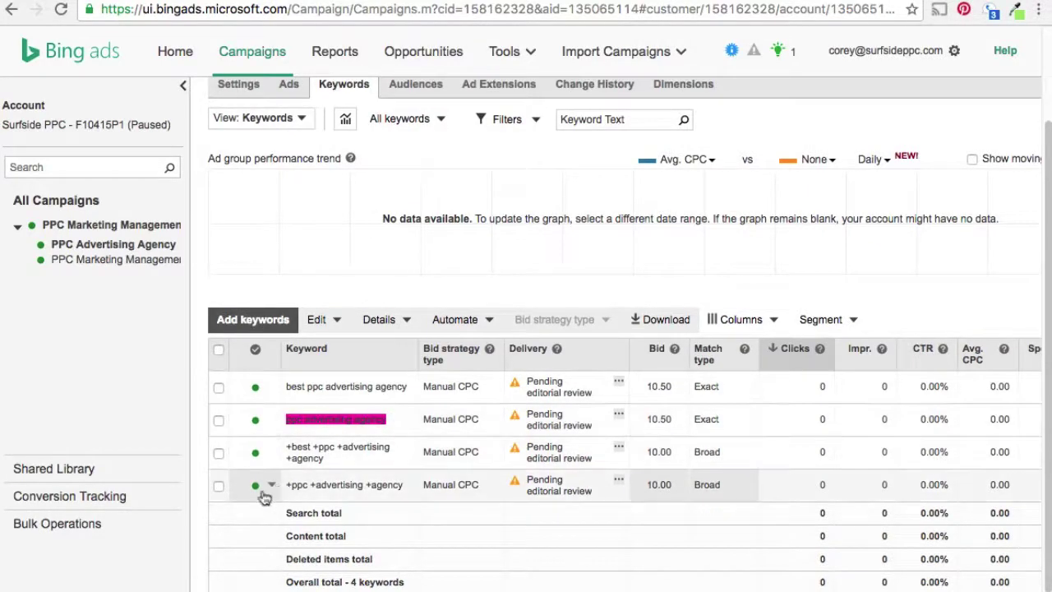
{"action": "left_click_drag", "start_coordinate": [284, 486], "coordinate": [415, 484]}
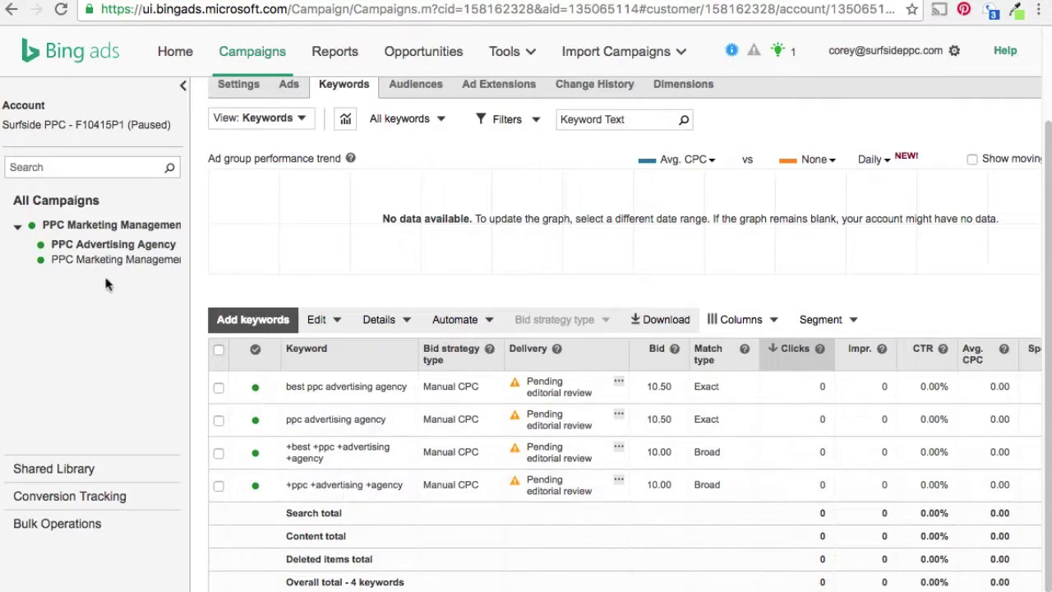
{"action": "left_click", "coordinate": [86, 260]}
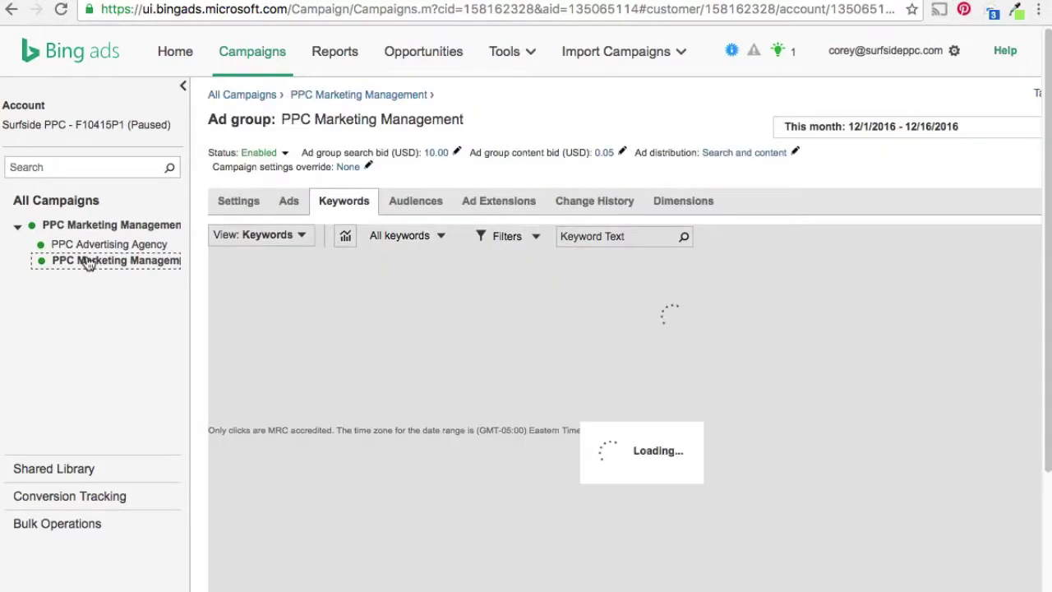
Step: Bulk-change bids on 'ppc marketing management' and 'ppc marketing management company' exact keywords to 10.50
{"action": "scroll", "coordinate": [530, 361], "scroll_direction": "down", "scroll_amount": 3}
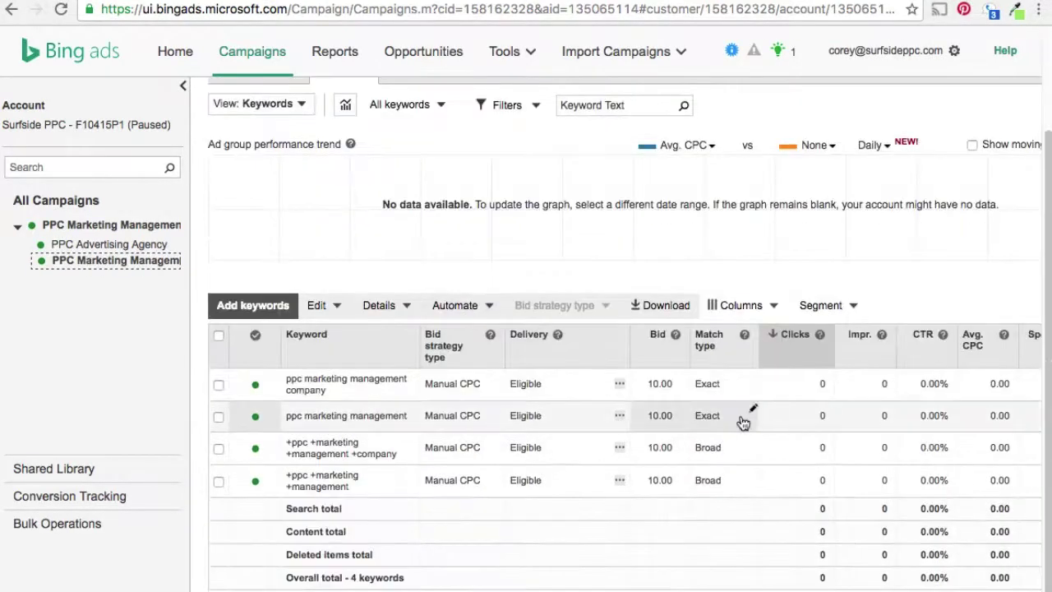
{"action": "left_click", "coordinate": [219, 416]}
{"action": "left_click", "coordinate": [219, 385]}
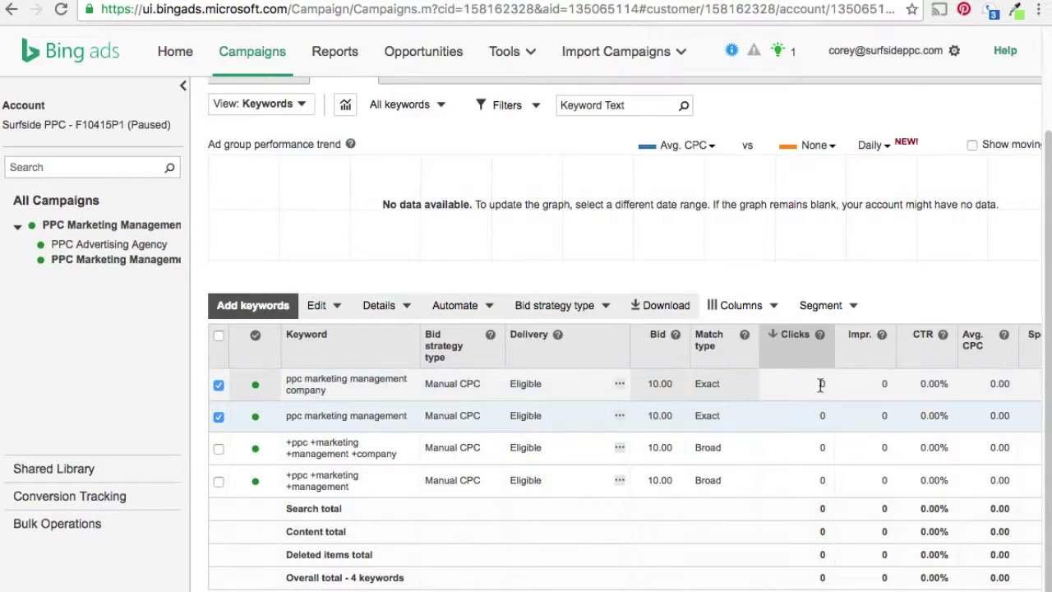
{"action": "left_click", "coordinate": [311, 306]}
{"action": "left_click", "coordinate": [351, 417]}
{"action": "left_click", "coordinate": [485, 466]}
{"action": "scroll", "coordinate": [680, 479], "scroll_direction": "down", "scroll_amount": 1}
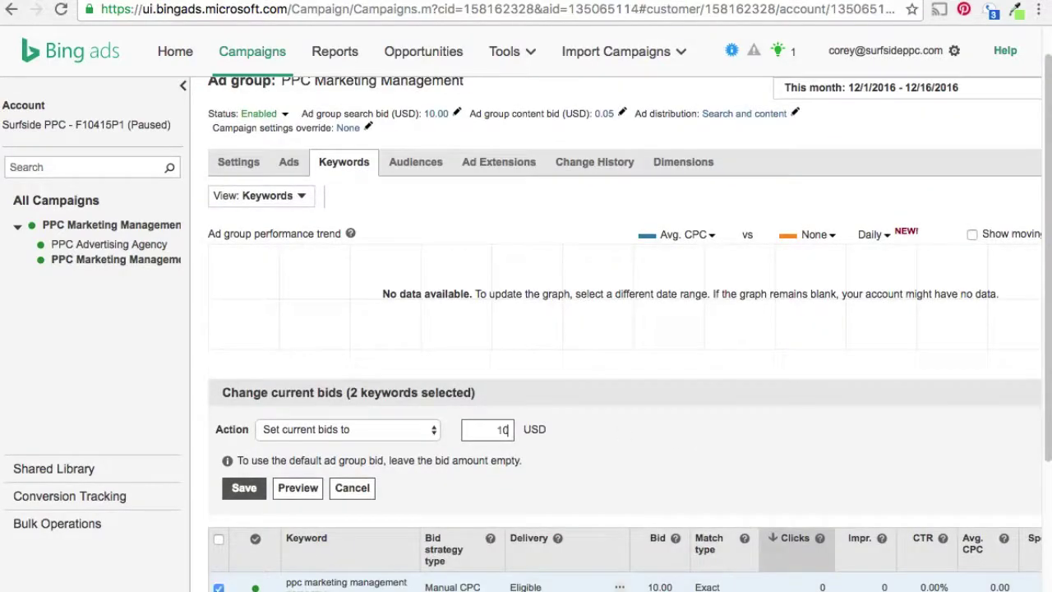
{"action": "left_click", "coordinate": [243, 487]}
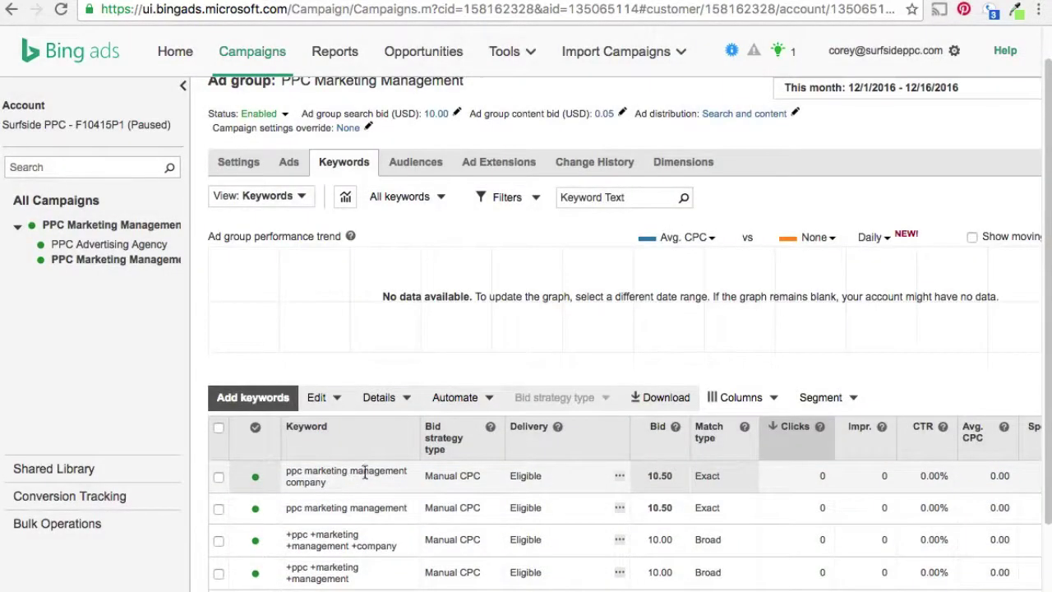
{"action": "scroll", "coordinate": [362, 427], "scroll_direction": "down", "scroll_amount": 3}
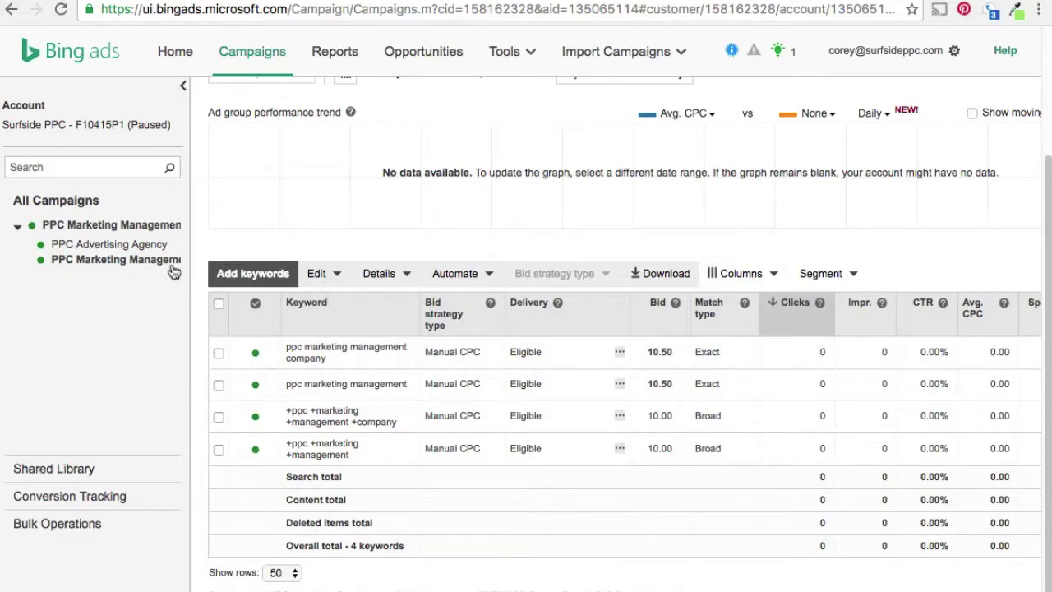
Step: Show the campaigns list on the All Campaigns page
{"action": "left_click", "coordinate": [18, 226]}
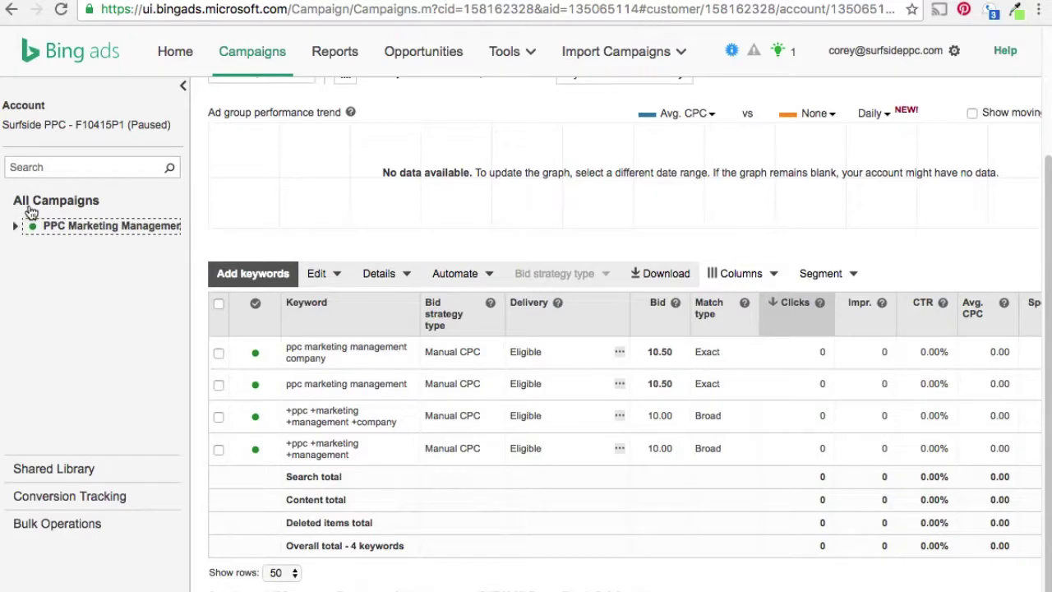
{"action": "left_click", "coordinate": [33, 205]}
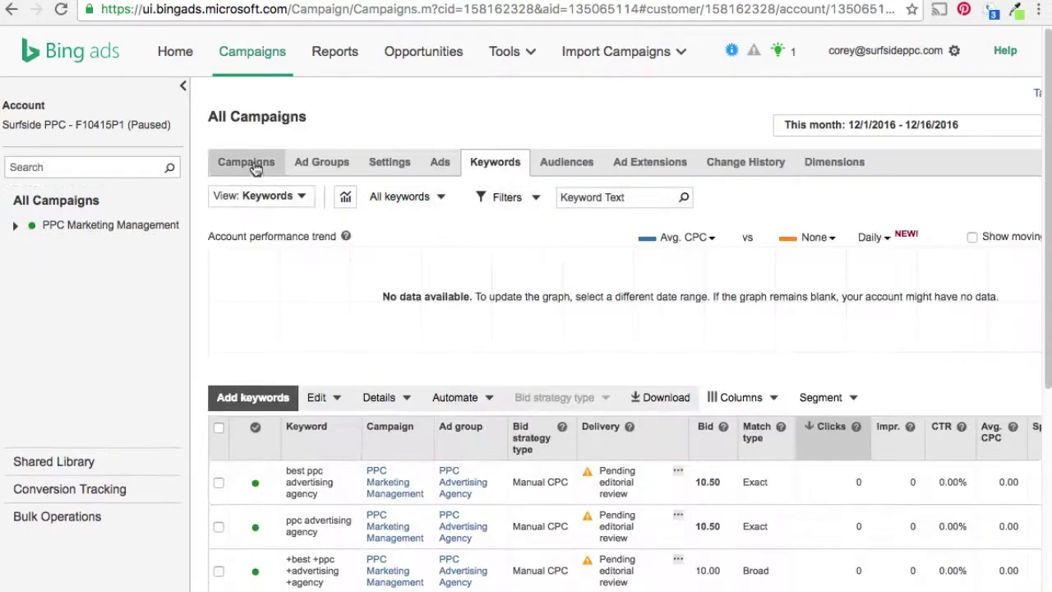
{"action": "left_click", "coordinate": [254, 167]}
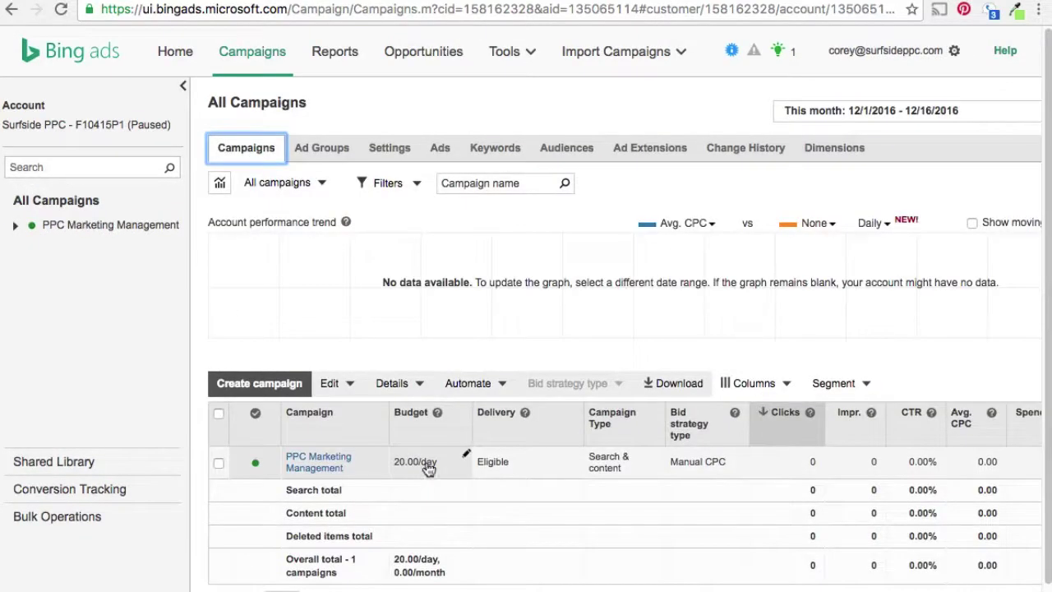
Step: Review the PPC Advertising Agency ad group's eligible ad, then return to All Campaigns
{"action": "left_click", "coordinate": [15, 225]}
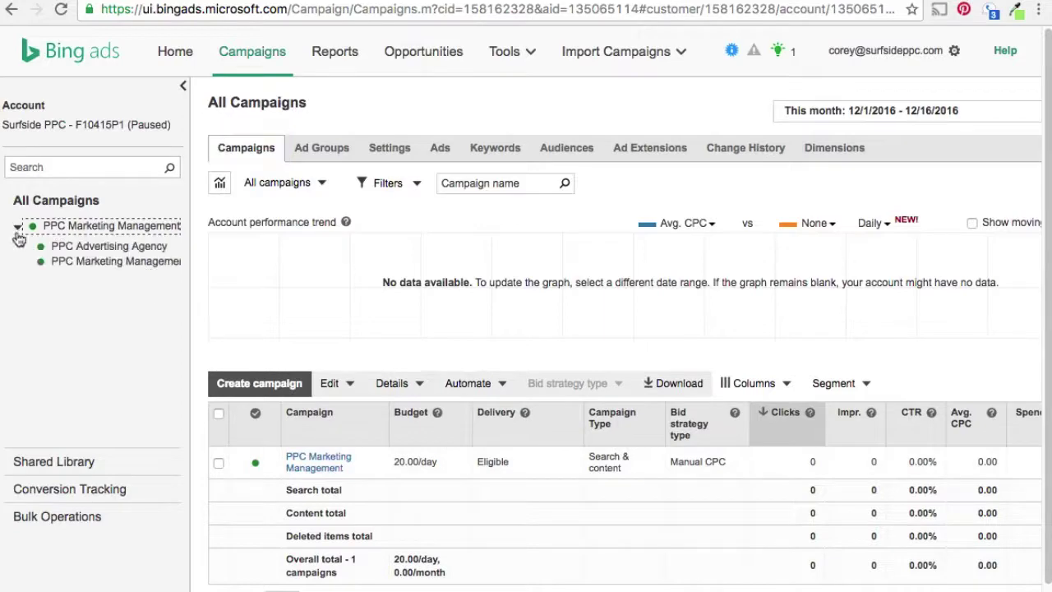
{"action": "left_click", "coordinate": [107, 246]}
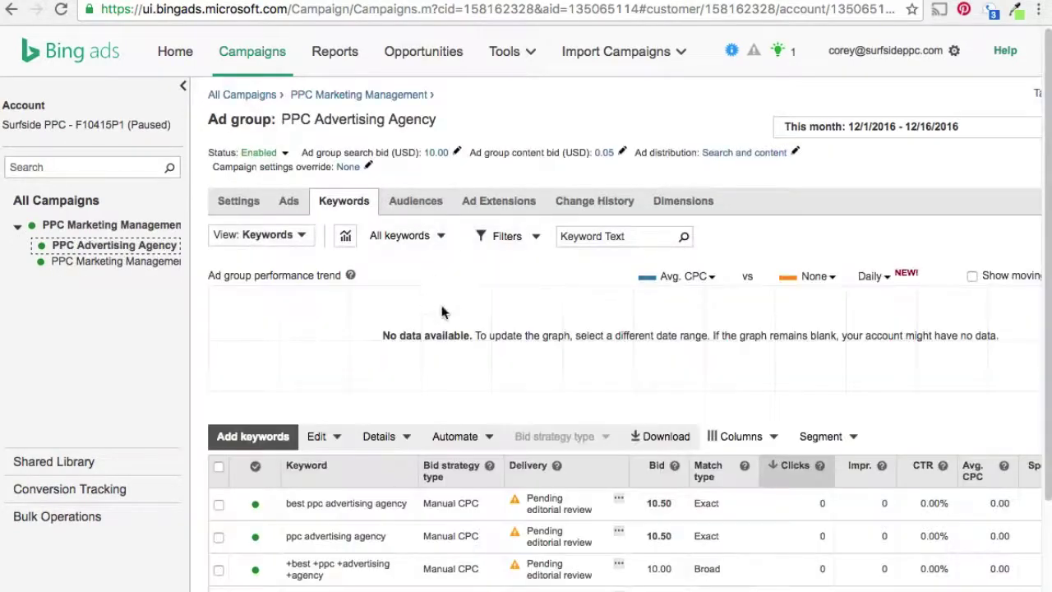
{"action": "left_click", "coordinate": [291, 203]}
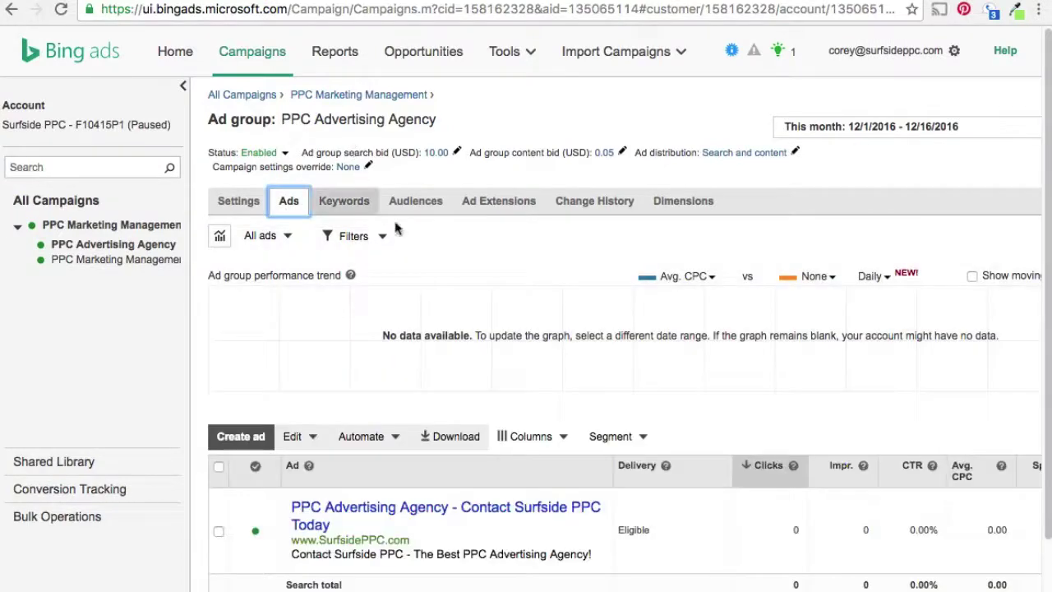
{"action": "scroll", "coordinate": [441, 261], "scroll_direction": "down", "scroll_amount": 2}
{"action": "mouse_move", "coordinate": [499, 436]}
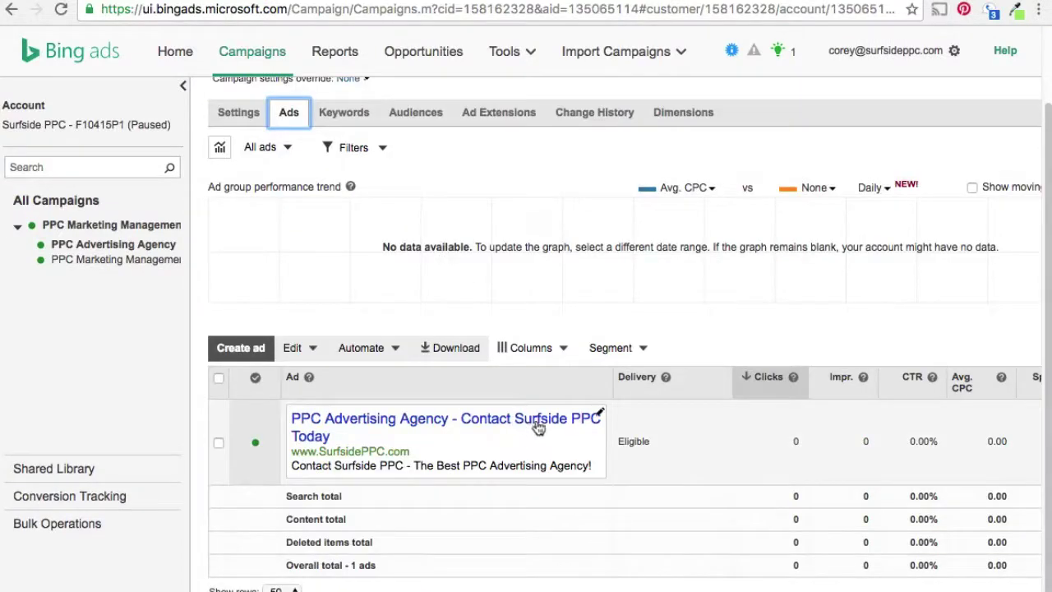
{"action": "left_click", "coordinate": [17, 226]}
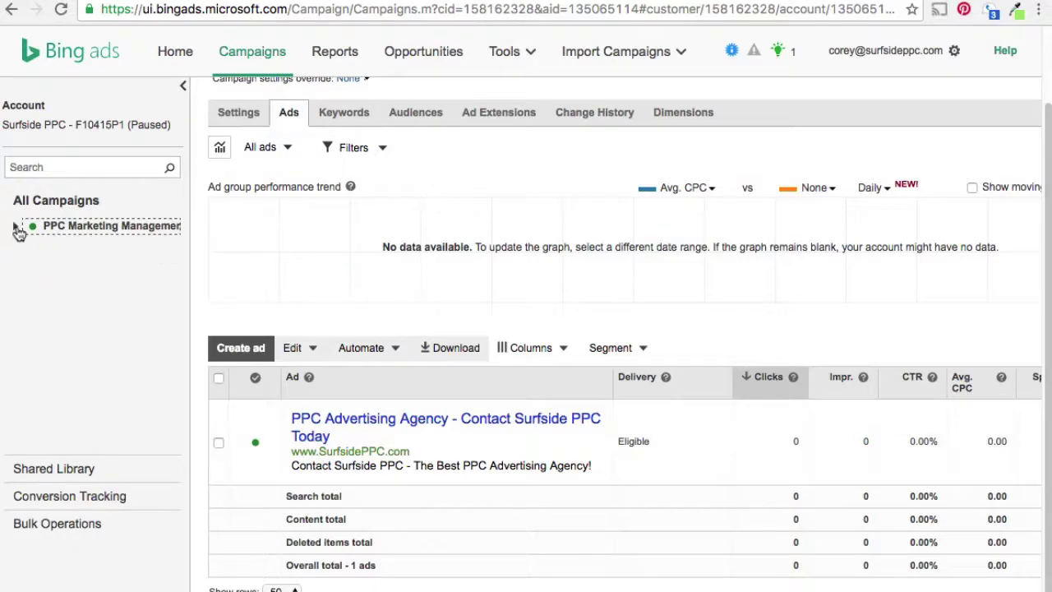
{"action": "left_click", "coordinate": [29, 205]}
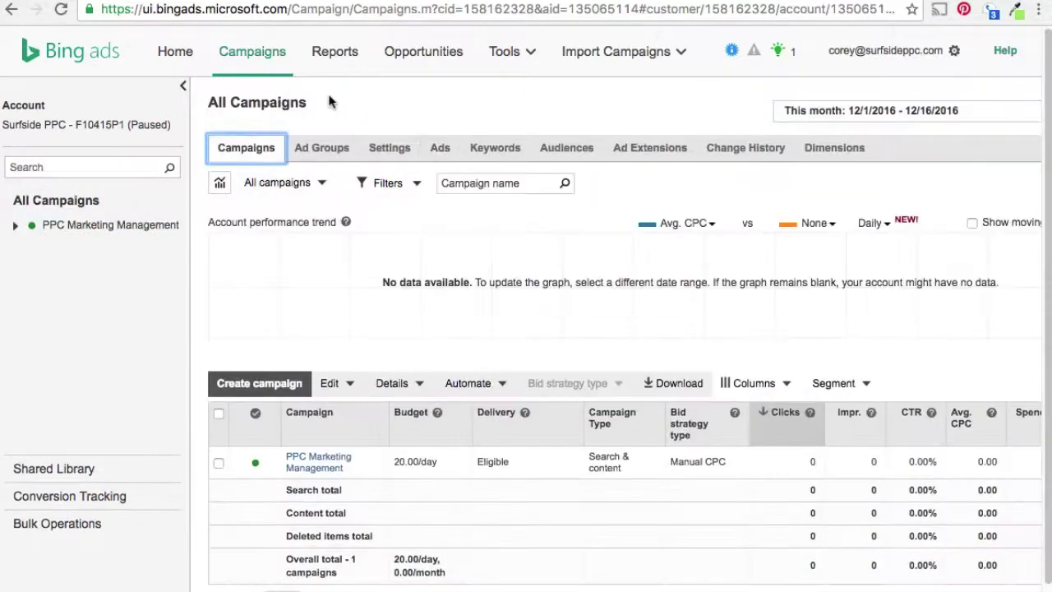